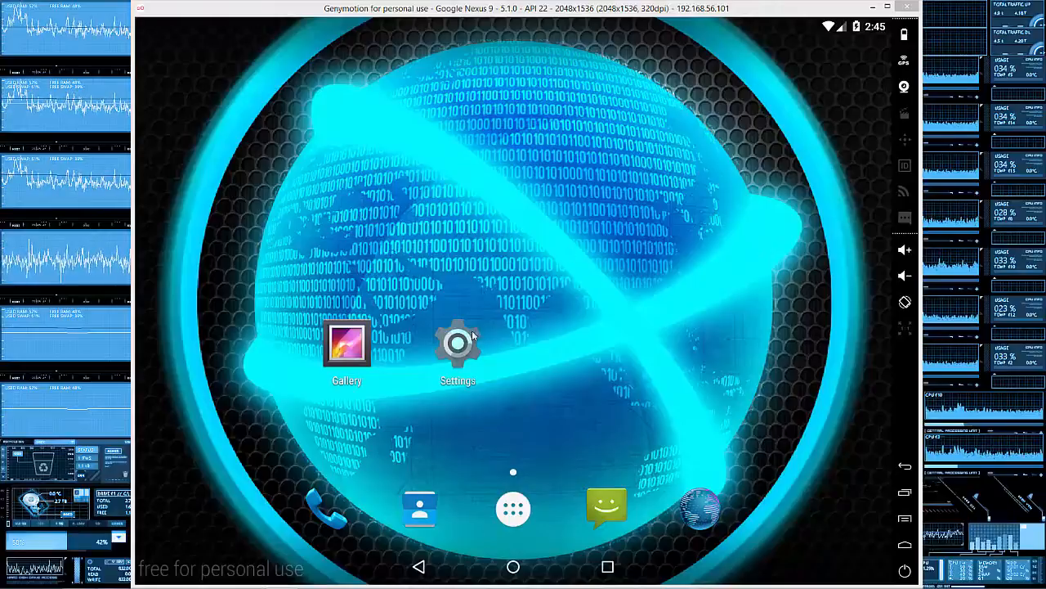
Open the About tablet information in the Android settings to check the device's Android version.
{"action": "left_click", "coordinate": [458, 351]}
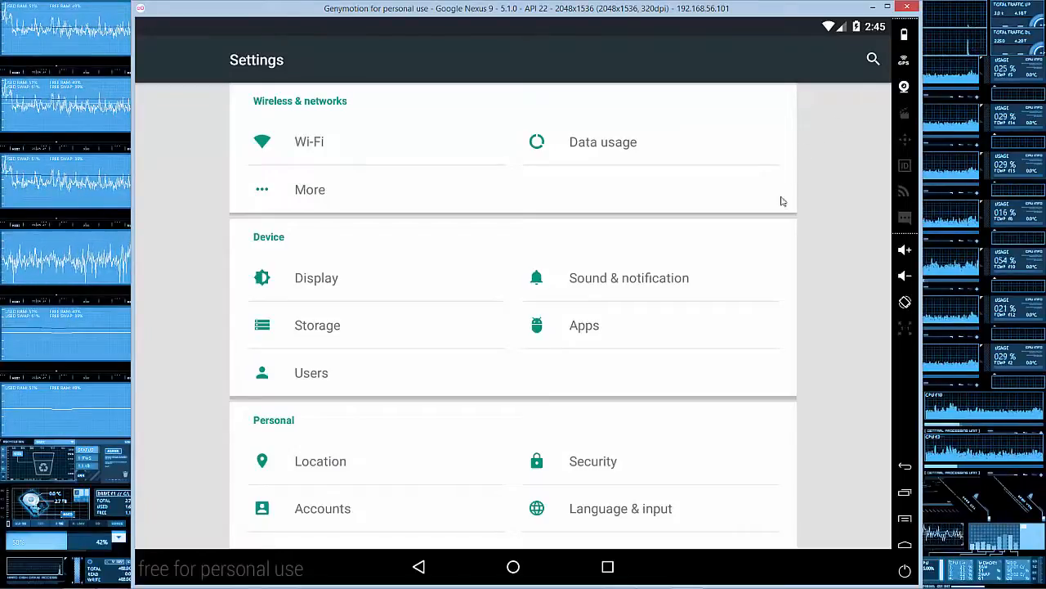
{"action": "scroll", "coordinate": [642, 273], "scroll_direction": "down", "scroll_amount": 3}
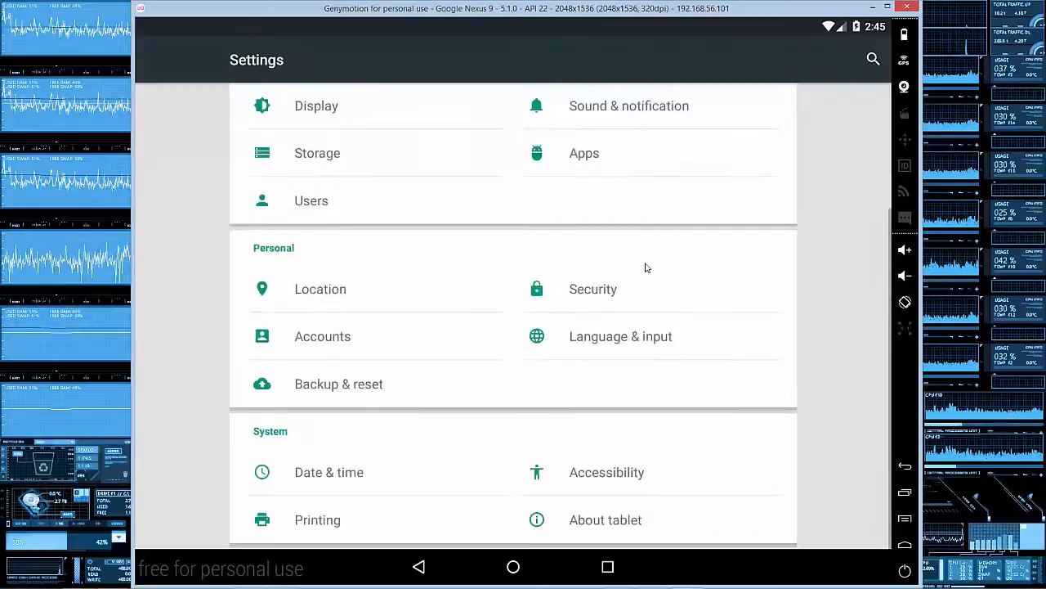
{"action": "left_click", "coordinate": [607, 523]}
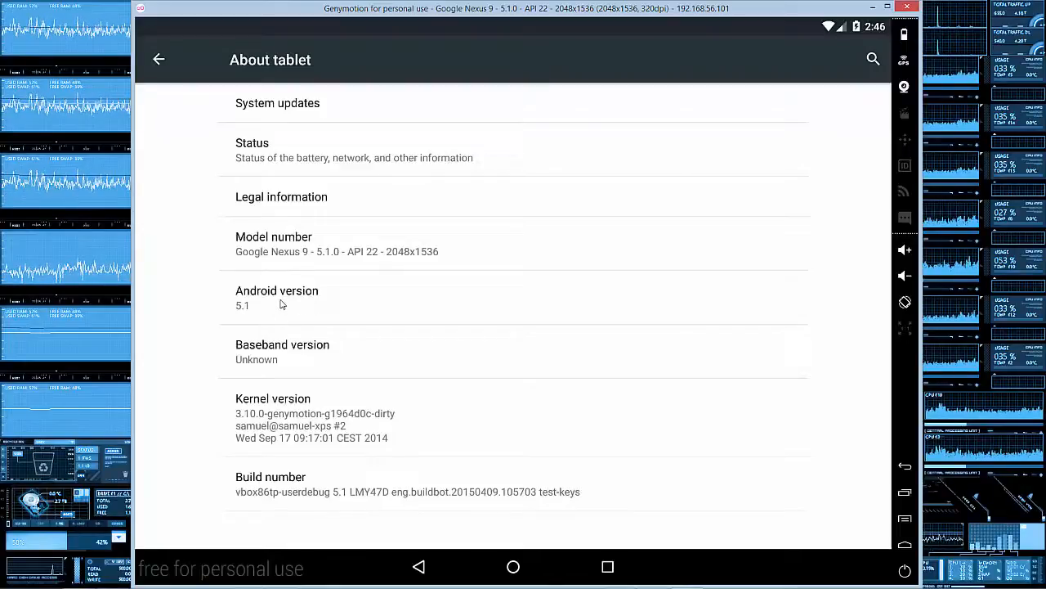
Launch the hidden Lollipop animation from the Android version entry, enlarge the lollipop, and return to the home screen.
{"action": "triple_click", "coordinate": [282, 303]}
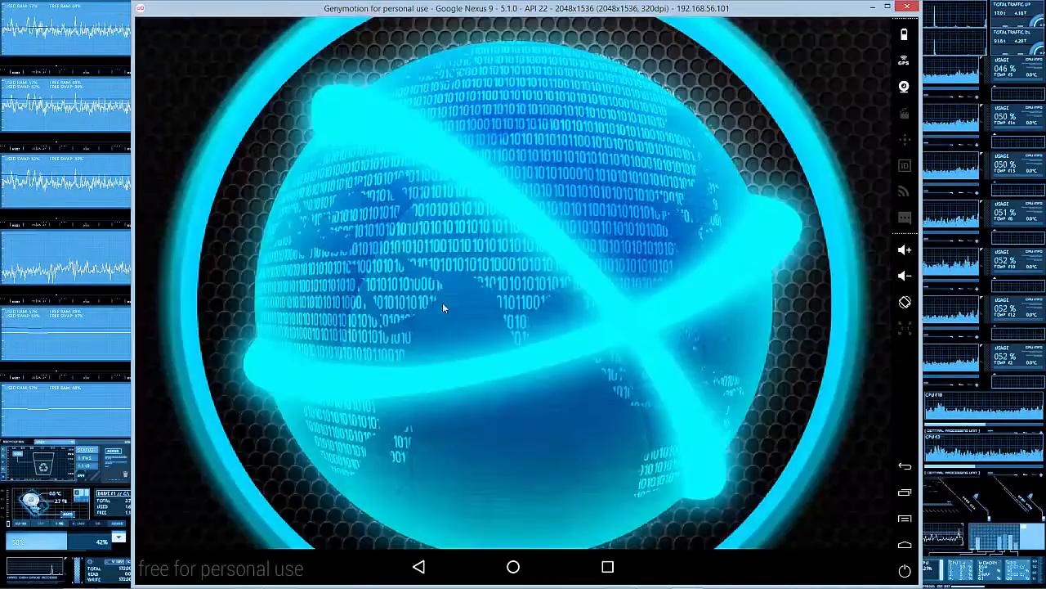
{"action": "left_click", "coordinate": [511, 293]}
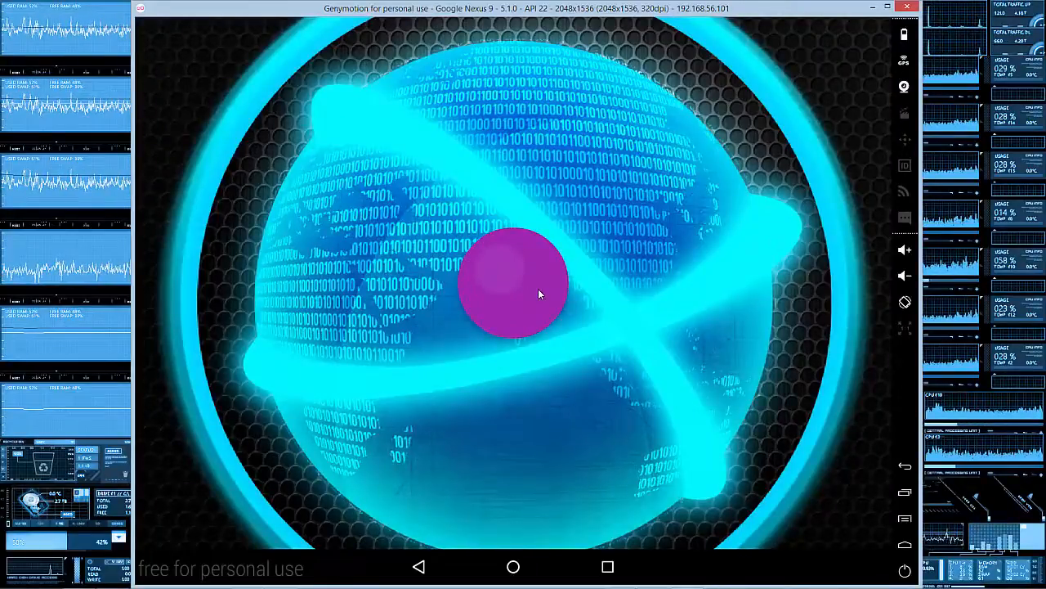
{"action": "left_click", "coordinate": [538, 288]}
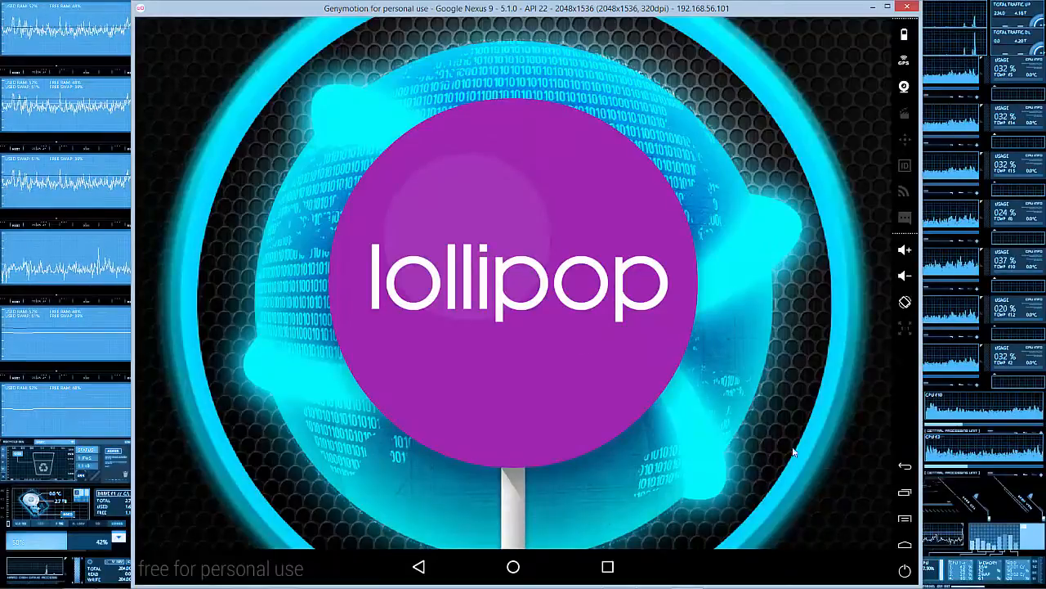
{"action": "left_click", "coordinate": [515, 568]}
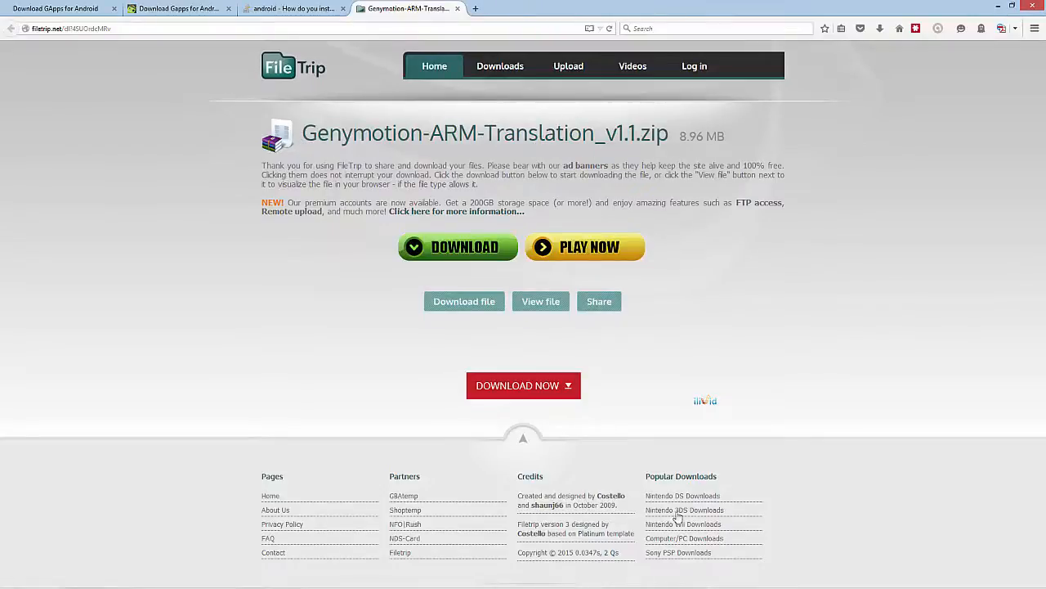
Review the captured file-copy message in the Snipping Tool and return to the browser page.
{"action": "mouse_move", "coordinate": [657, 581]}
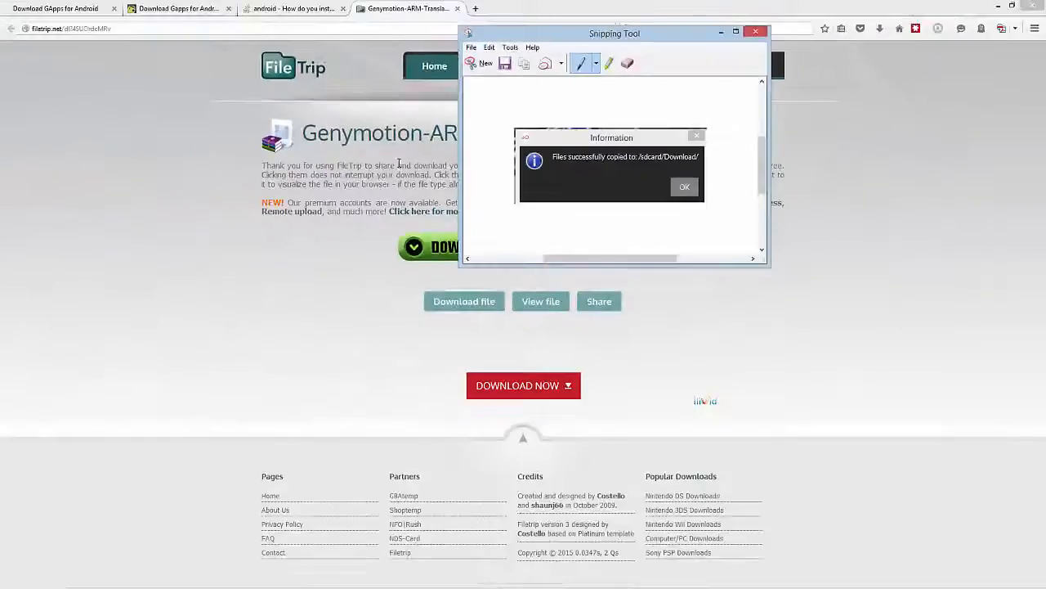
{"action": "left_click", "coordinate": [399, 164]}
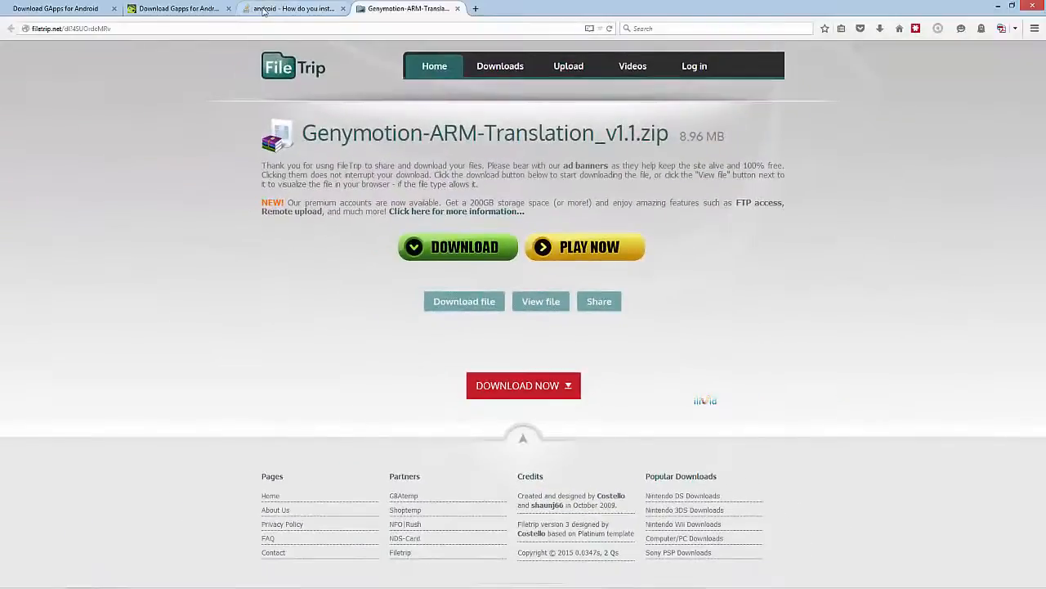
Read the Stack Overflow answer on adding Google Apps and ARM support to Genymotion, including its download links and installation order.
{"action": "left_click", "coordinate": [263, 9]}
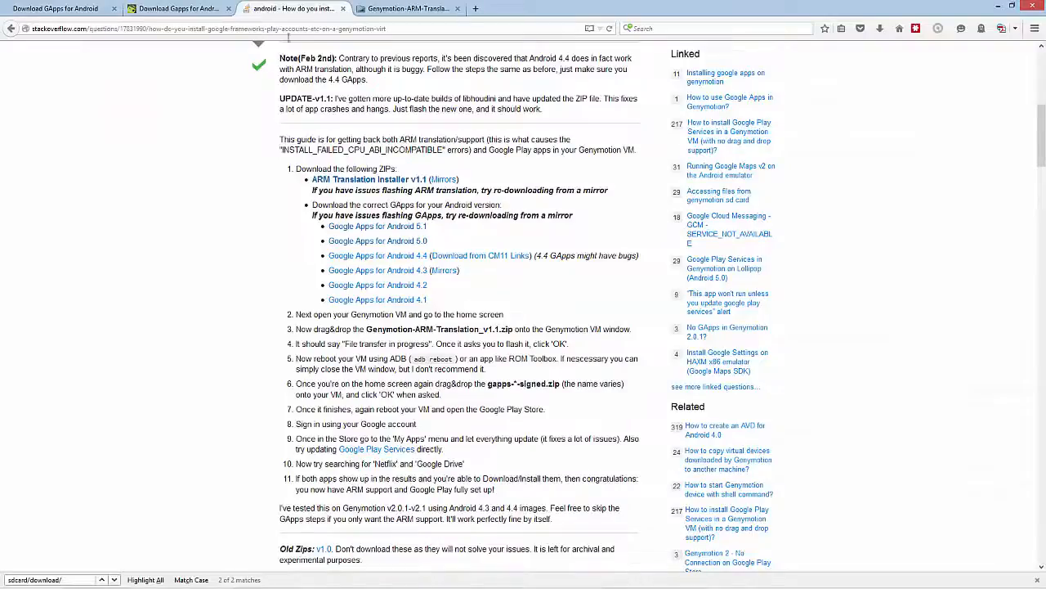
{"action": "scroll", "coordinate": [205, 228], "scroll_direction": "up", "scroll_amount": 10}
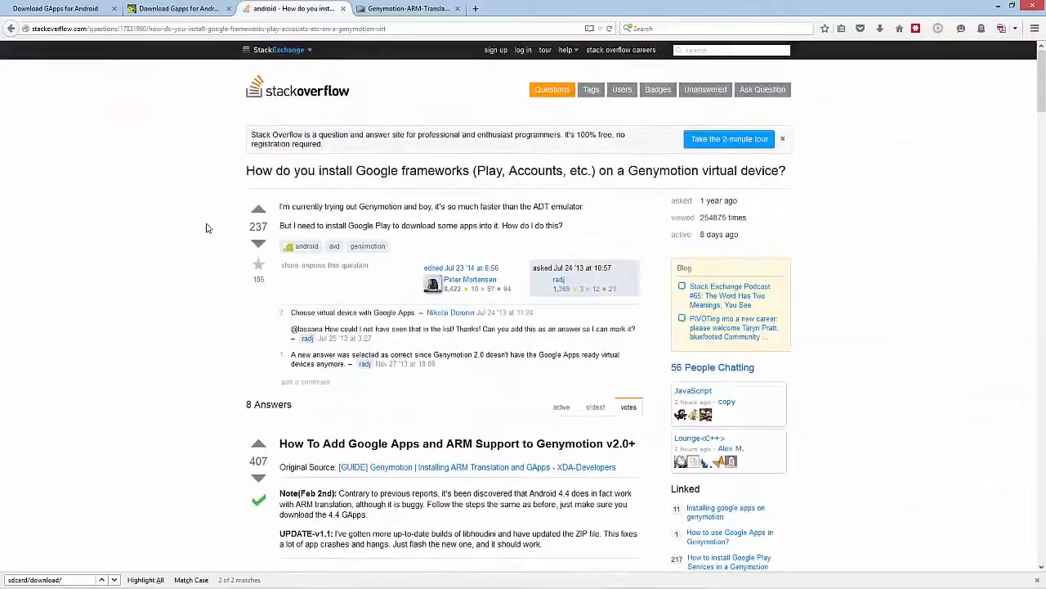
{"action": "scroll", "coordinate": [209, 228], "scroll_direction": "down", "scroll_amount": 6}
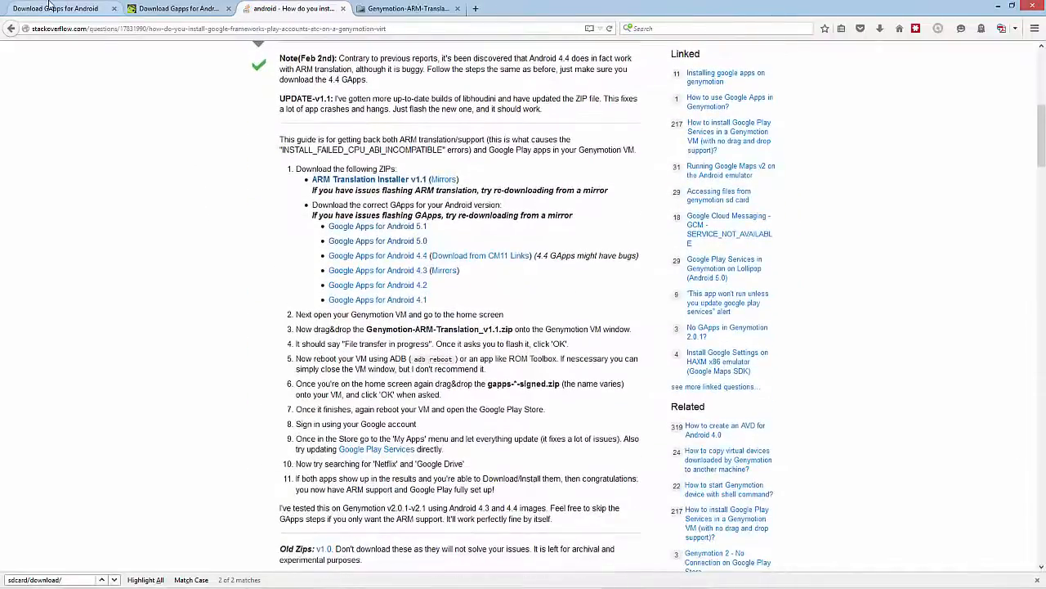
{"action": "left_click", "coordinate": [51, 8]}
{"action": "left_click", "coordinate": [193, 8]}
{"action": "left_click", "coordinate": [296, 8]}
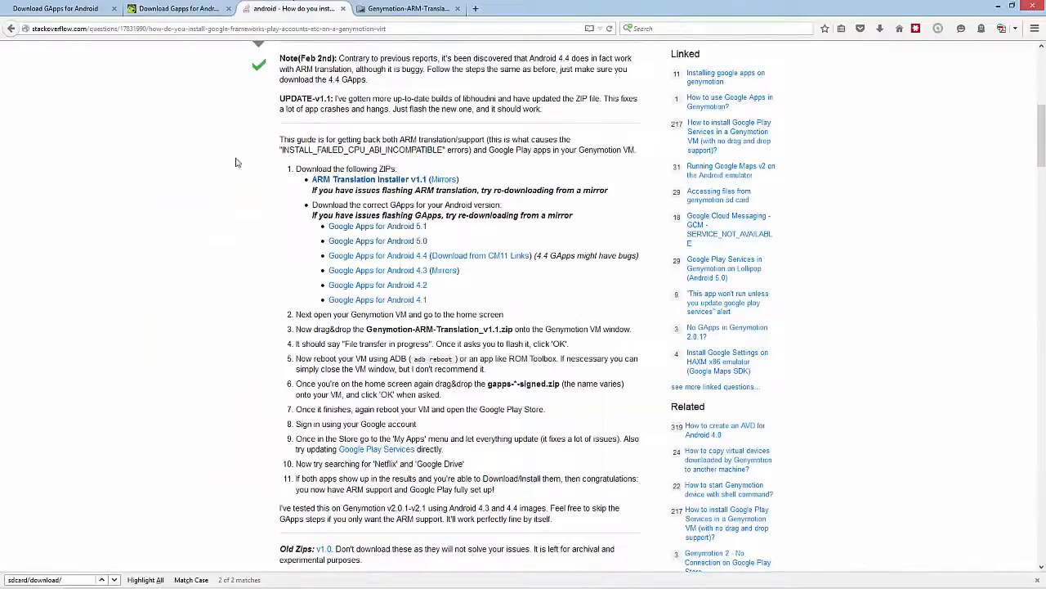
{"action": "scroll", "coordinate": [250, 147], "scroll_direction": "up", "scroll_amount": 5}
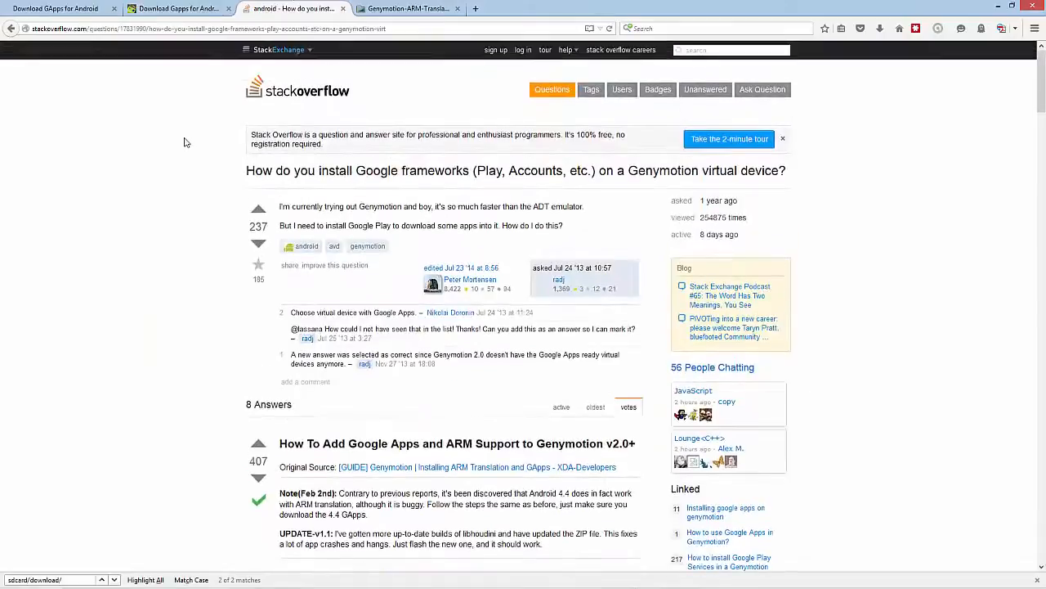
{"action": "scroll", "coordinate": [231, 156], "scroll_direction": "down", "scroll_amount": 6}
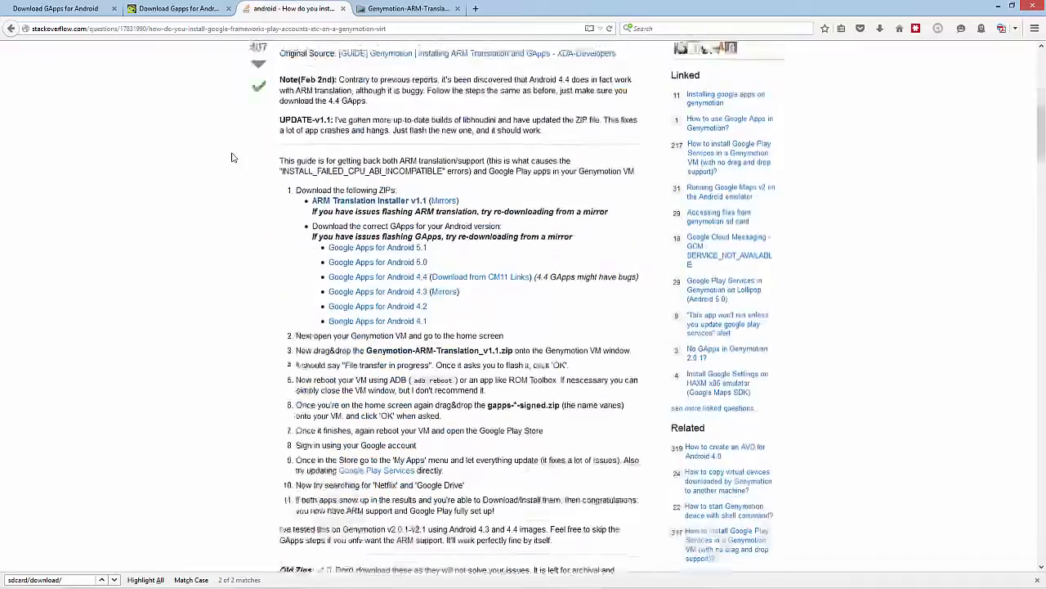
{"action": "scroll", "coordinate": [234, 156], "scroll_direction": "up", "scroll_amount": 3}
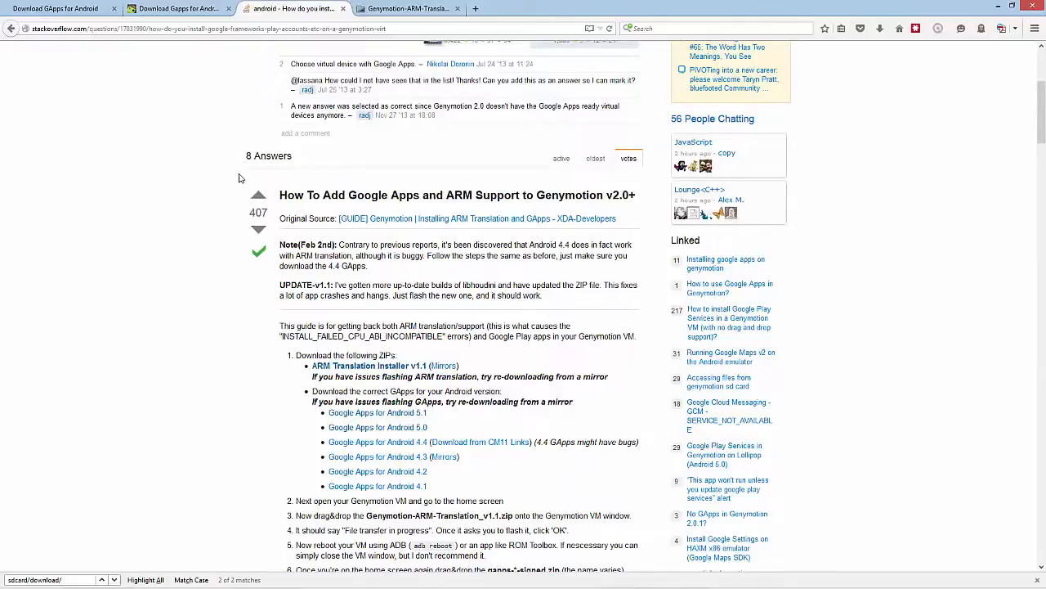
{"action": "scroll", "coordinate": [239, 177], "scroll_direction": "down", "scroll_amount": 1}
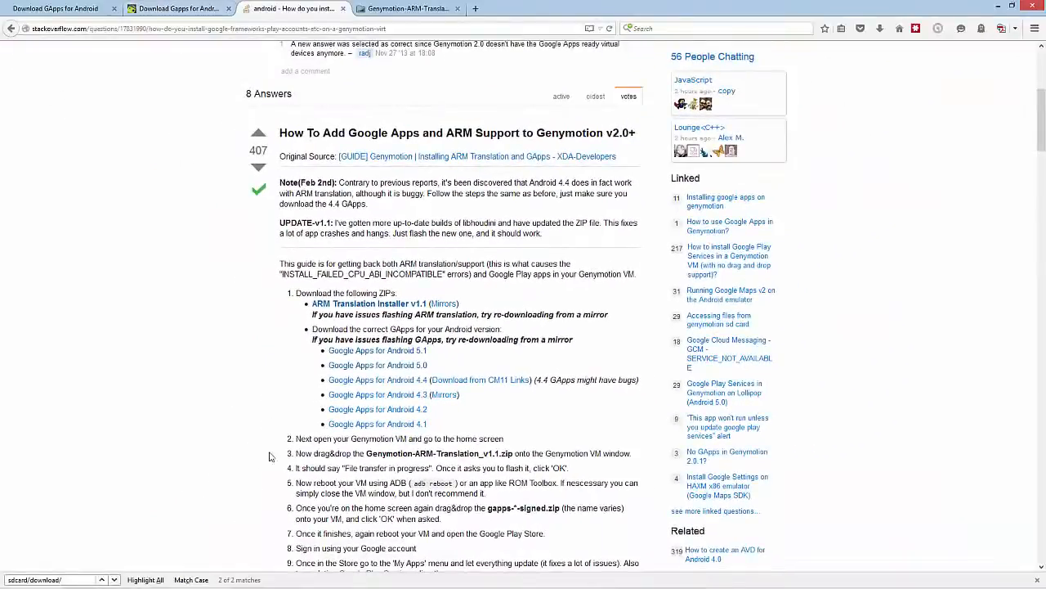
Compare the two open GApps download pages with the Stack Overflow guide's Google Apps links for Android 5.1.
{"action": "left_click", "coordinate": [90, 8]}
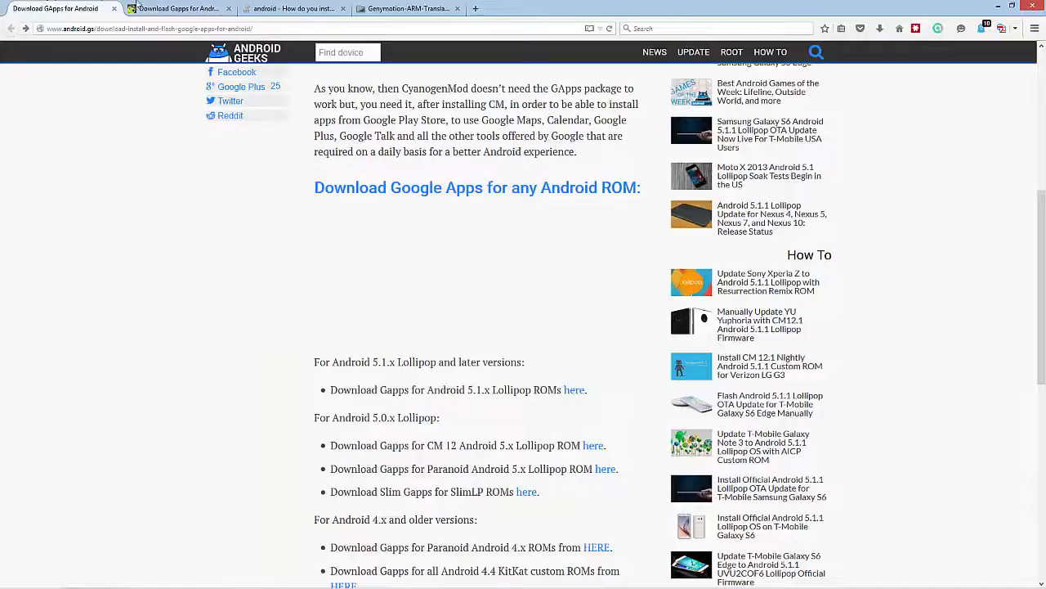
{"action": "left_click", "coordinate": [159, 10]}
{"action": "left_click", "coordinate": [317, 8]}
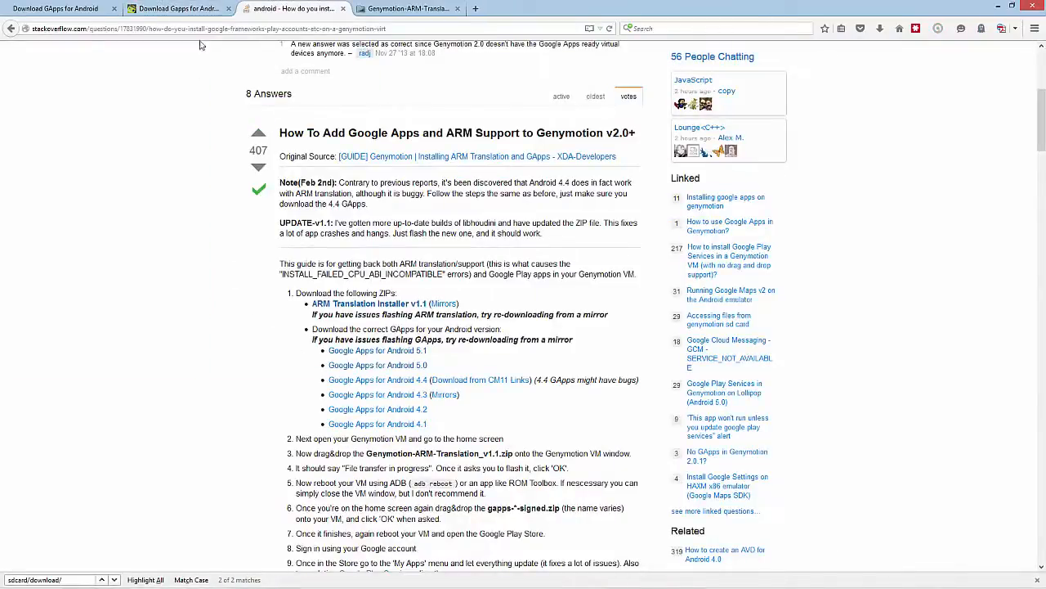
{"action": "left_click", "coordinate": [178, 9]}
{"action": "left_click", "coordinate": [55, 9]}
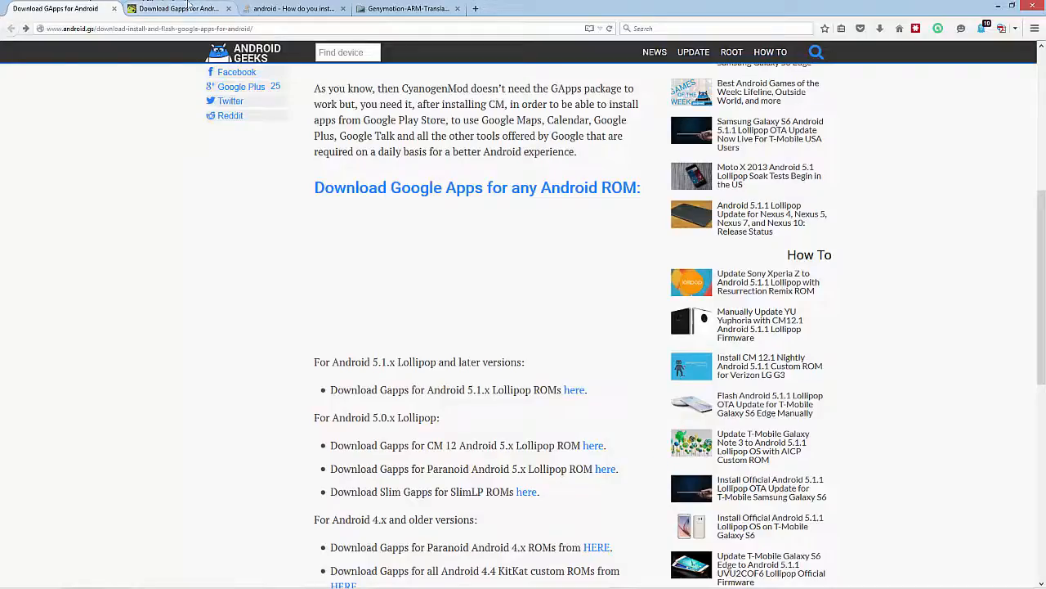
{"action": "left_click", "coordinate": [278, 8]}
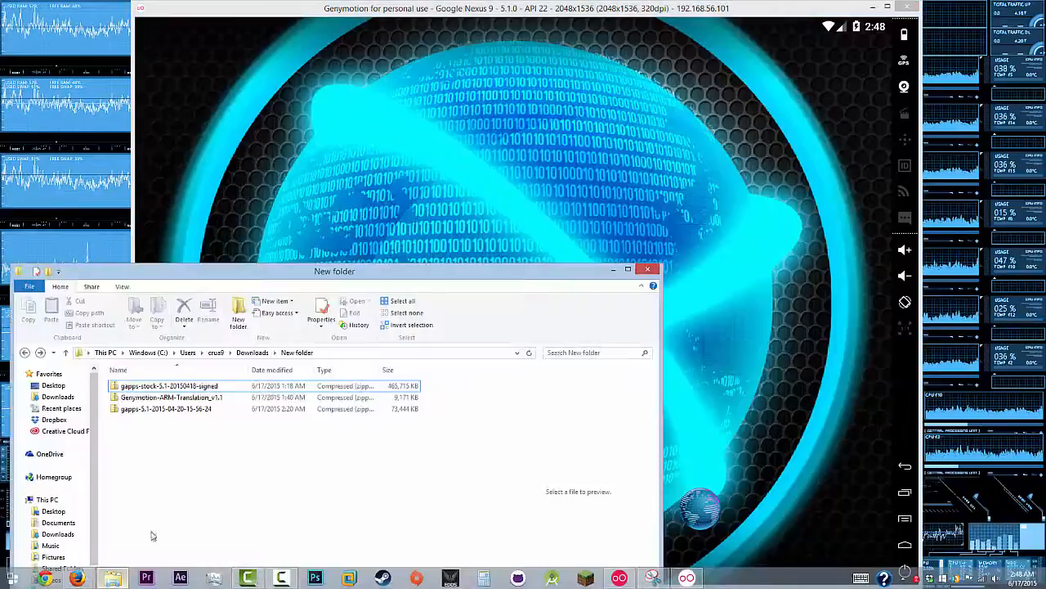
Look over the two downloaded gapps 5.1 archives and the Snipping Tool capture, and minimize the capture window.
{"action": "left_click", "coordinate": [193, 385]}
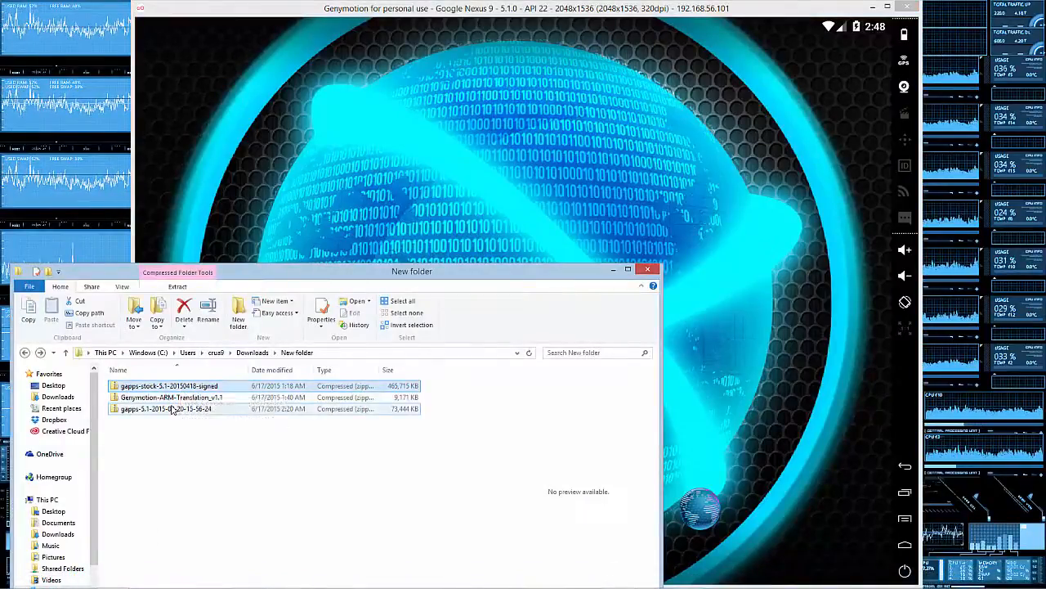
{"action": "left_click", "coordinate": [167, 409]}
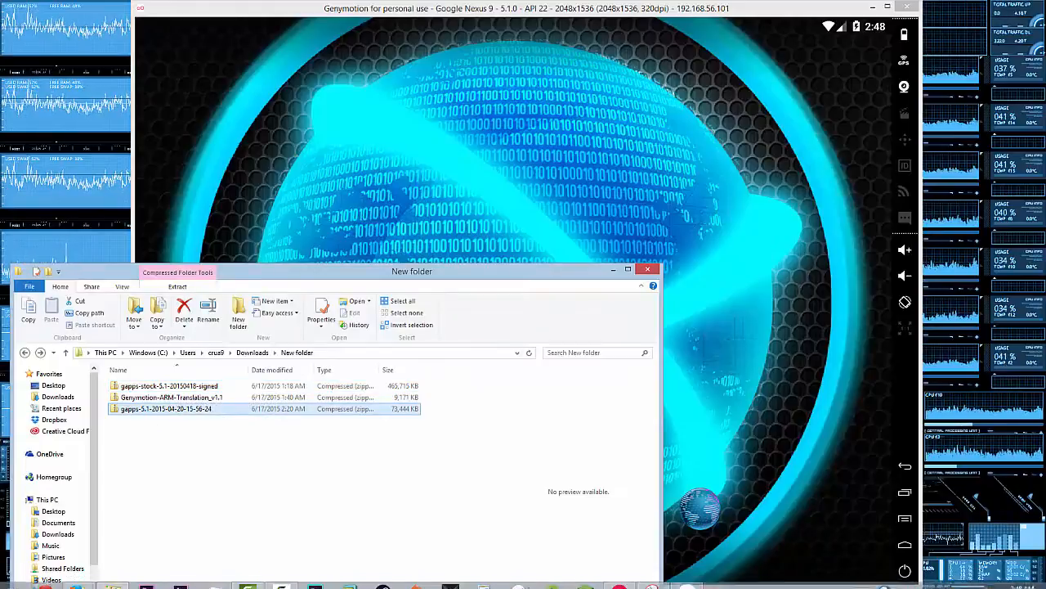
{"action": "left_click", "coordinate": [650, 577]}
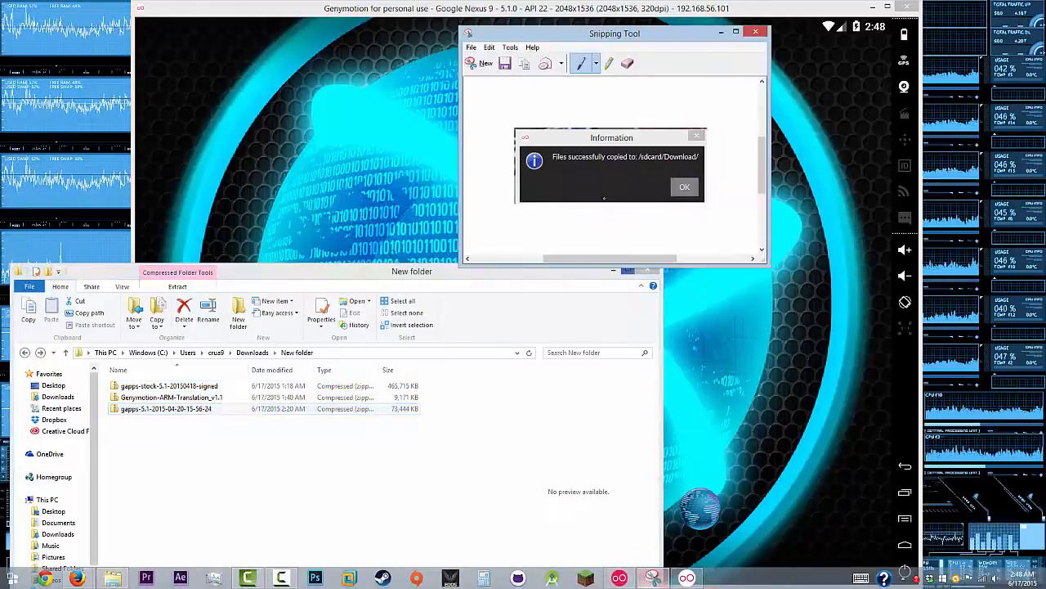
{"action": "left_click", "coordinate": [720, 31]}
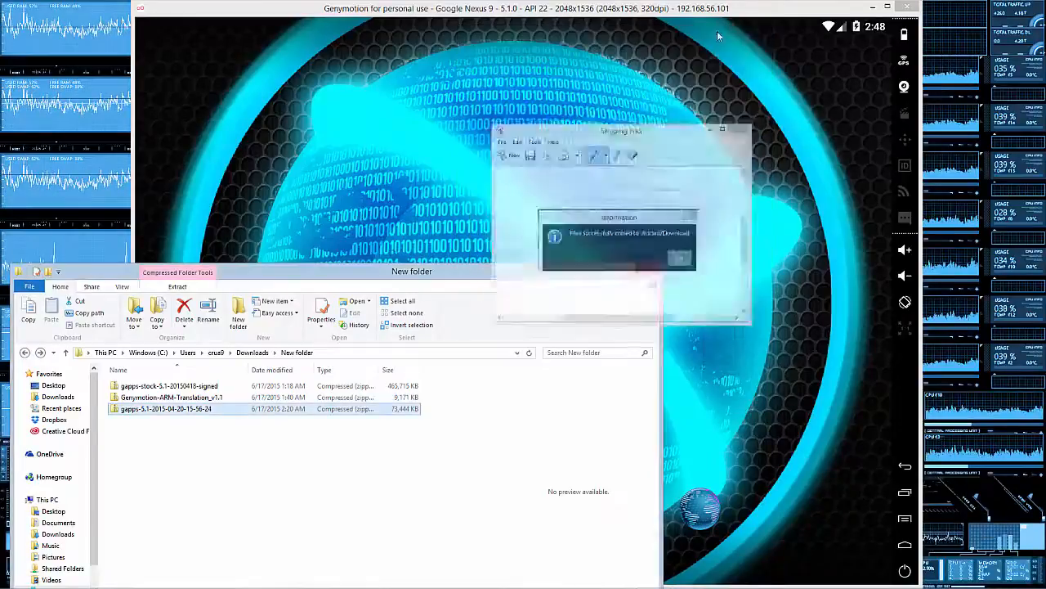
Flash the Genymotion-ARM-Translation_v1.1 archive onto the virtual device, accepting the file installation warning.
{"action": "left_click", "coordinate": [142, 399]}
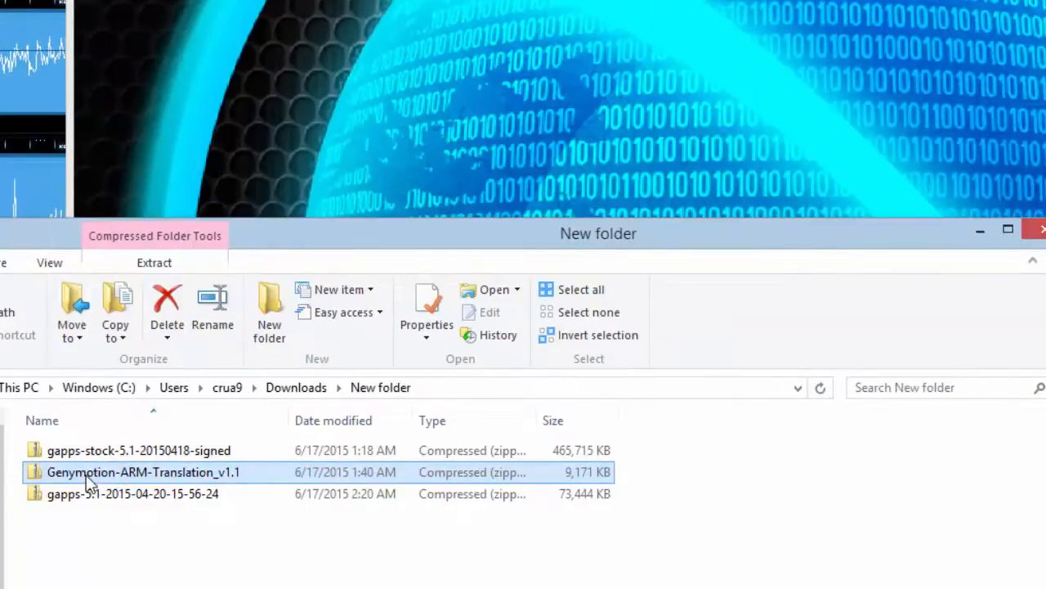
{"action": "left_click_drag", "start_coordinate": [87, 476], "coordinate": [722, 120]}
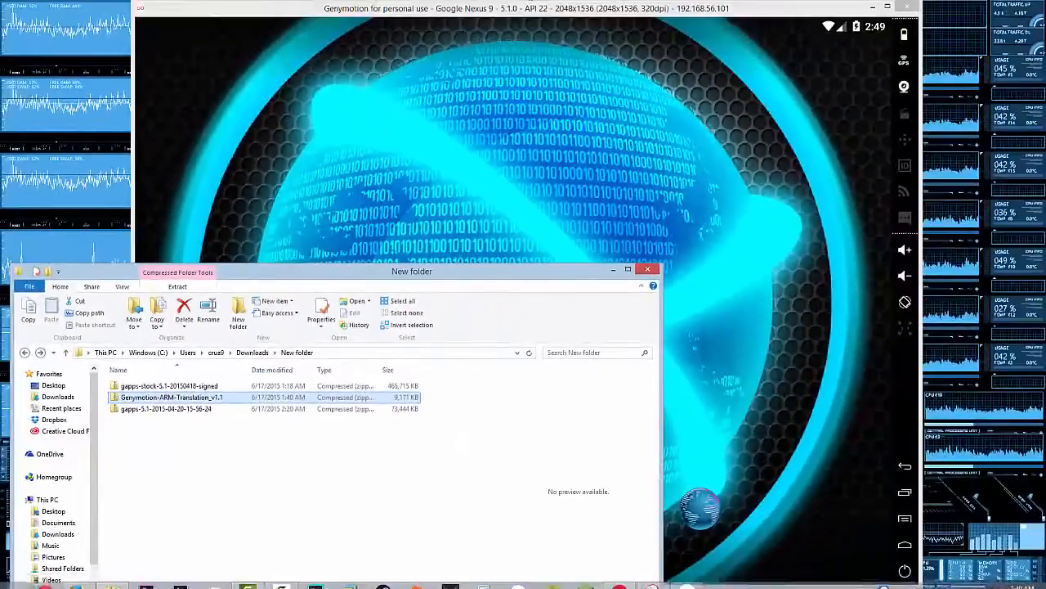
{"action": "left_click", "coordinate": [687, 577]}
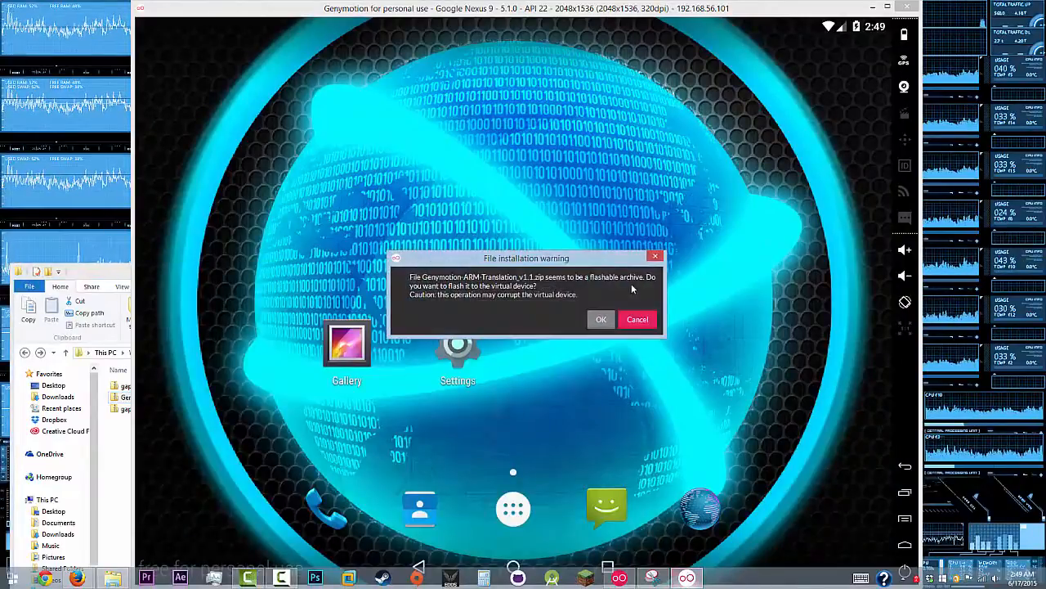
{"action": "left_click", "coordinate": [600, 320]}
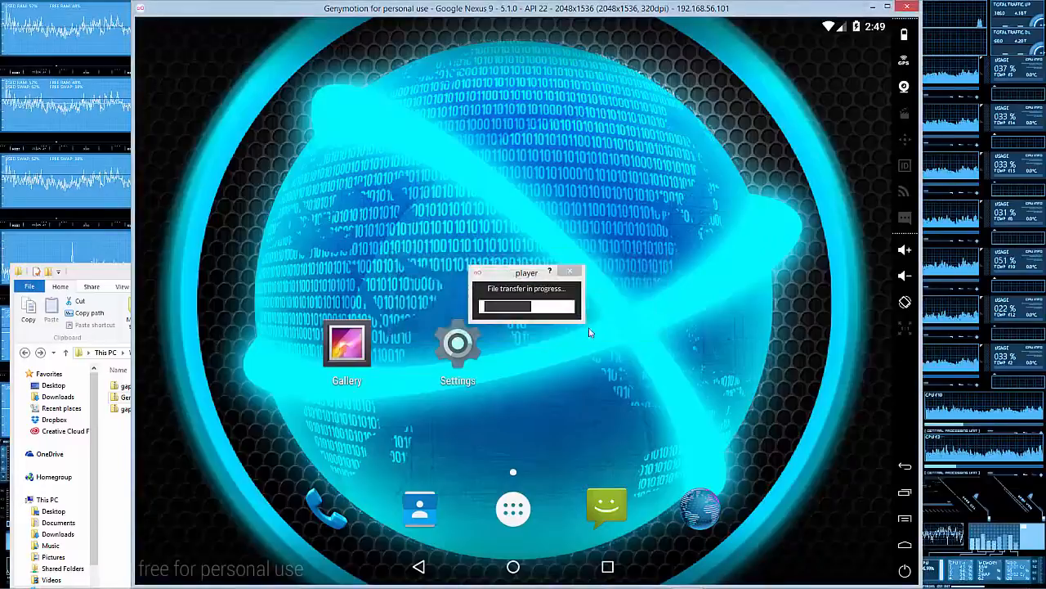
{"action": "left_click", "coordinate": [633, 316]}
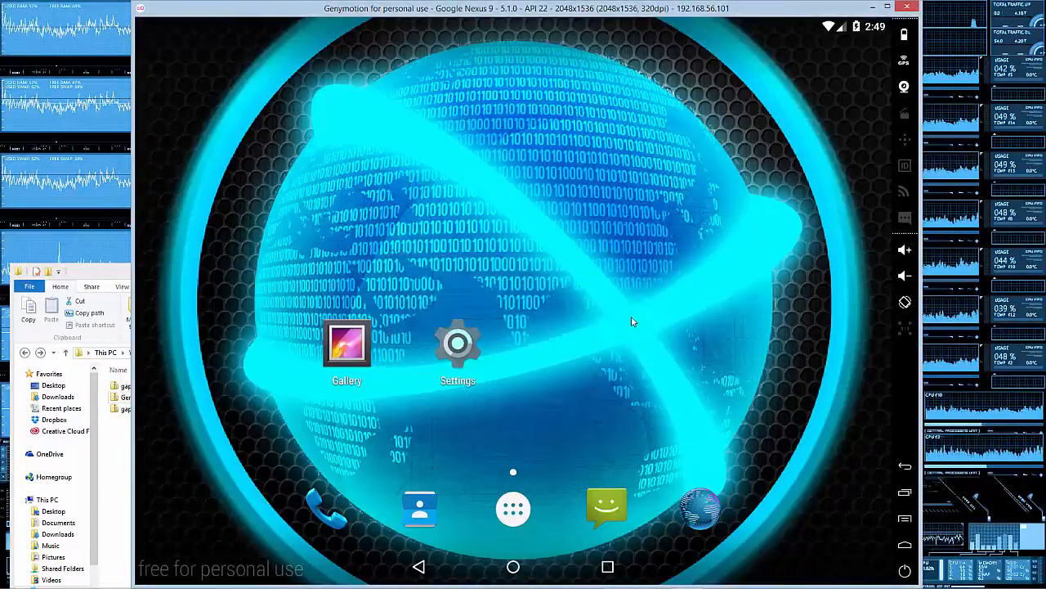
Bring up the virtual device's power options and dismiss them without powering off.
{"action": "left_click", "coordinate": [905, 571]}
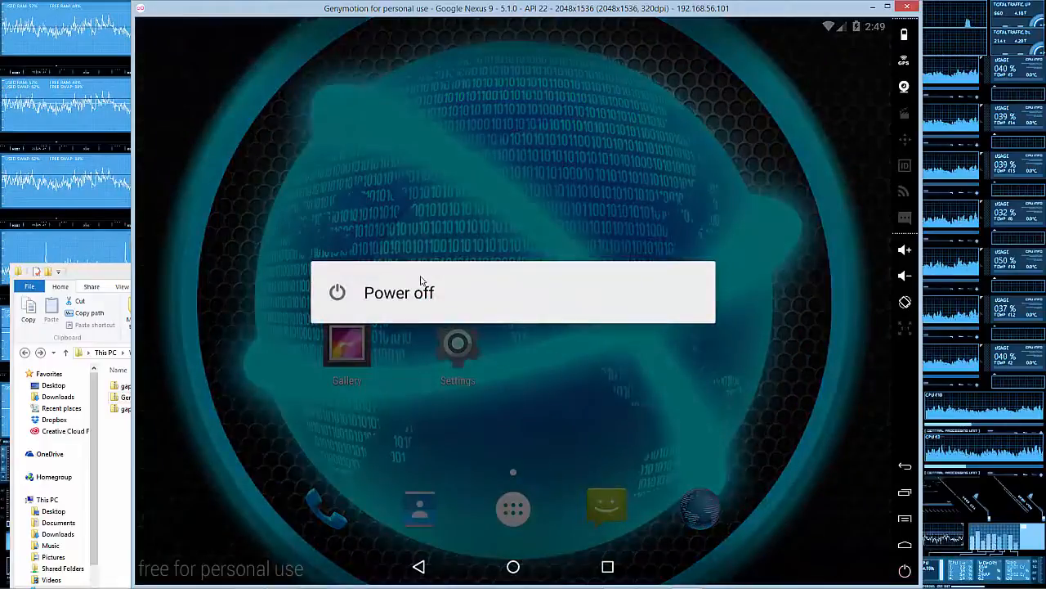
{"action": "left_click", "coordinate": [603, 464]}
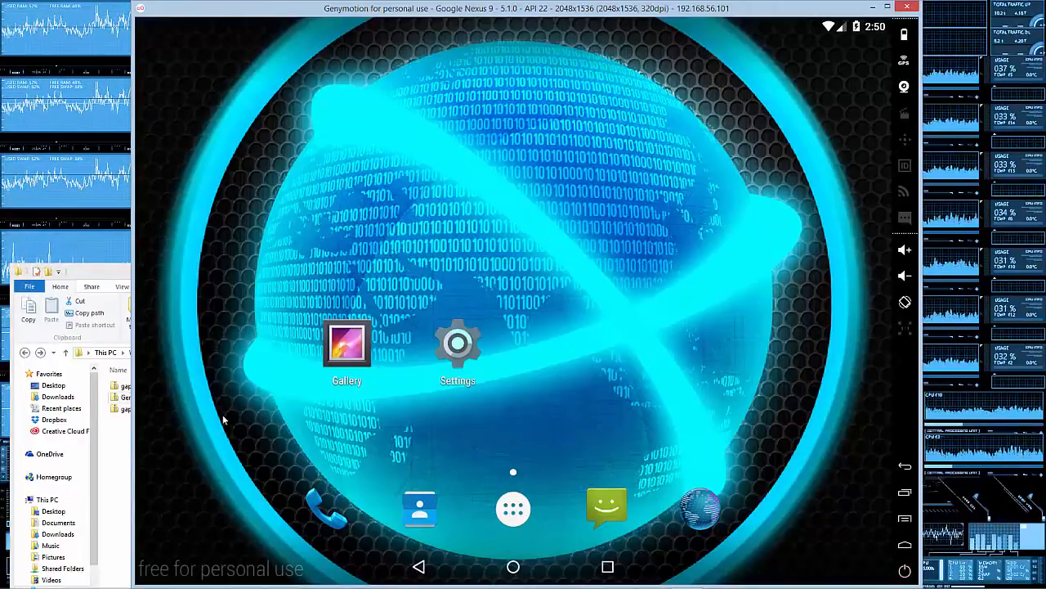
{"action": "left_click", "coordinate": [107, 450]}
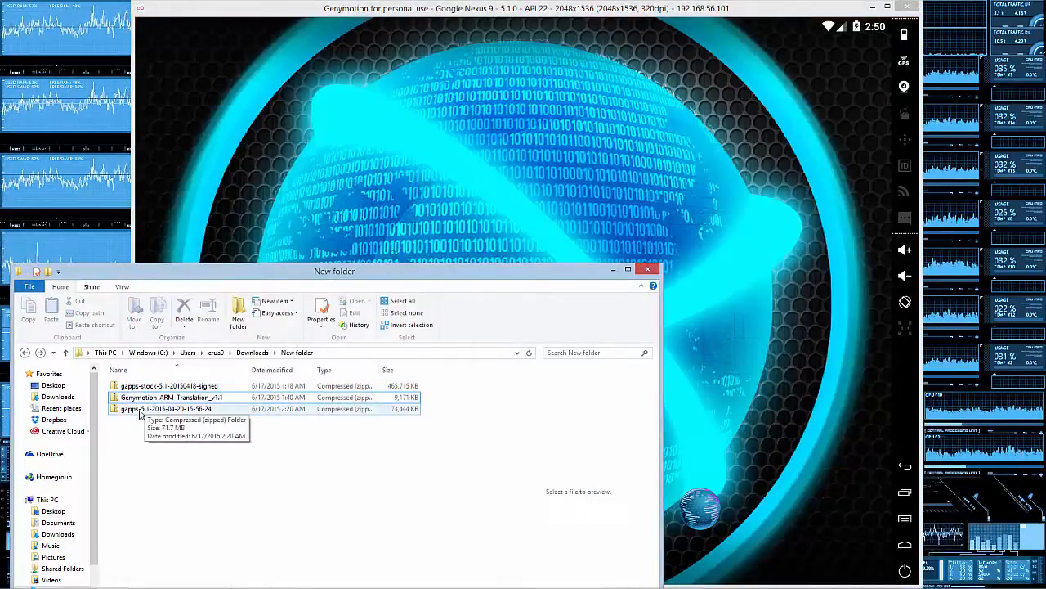
{"action": "left_click", "coordinate": [147, 408]}
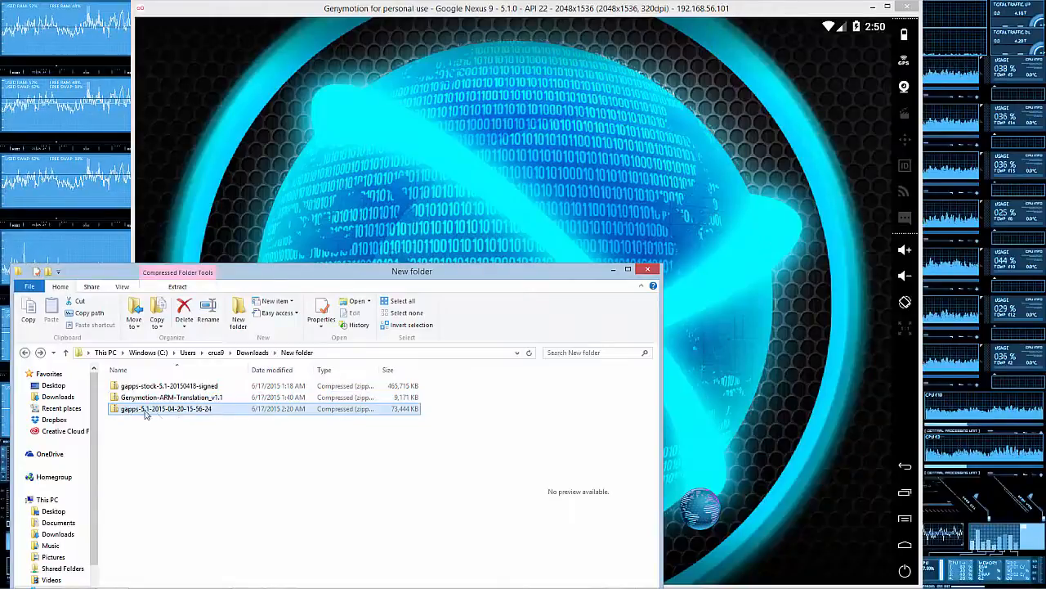
{"action": "left_click_drag", "start_coordinate": [145, 413], "coordinate": [535, 168]}
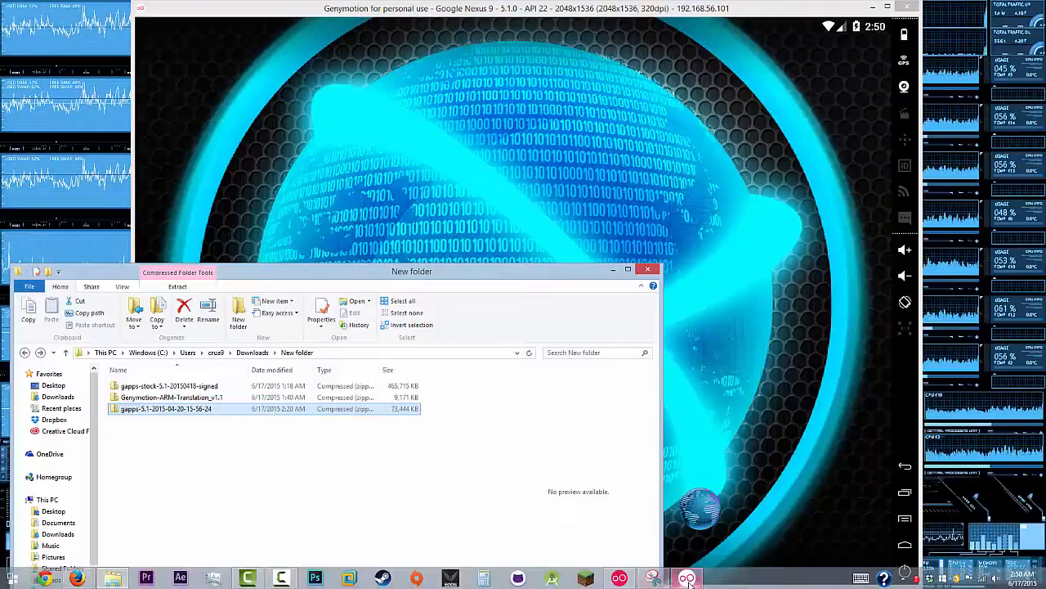
{"action": "left_click", "coordinate": [689, 581]}
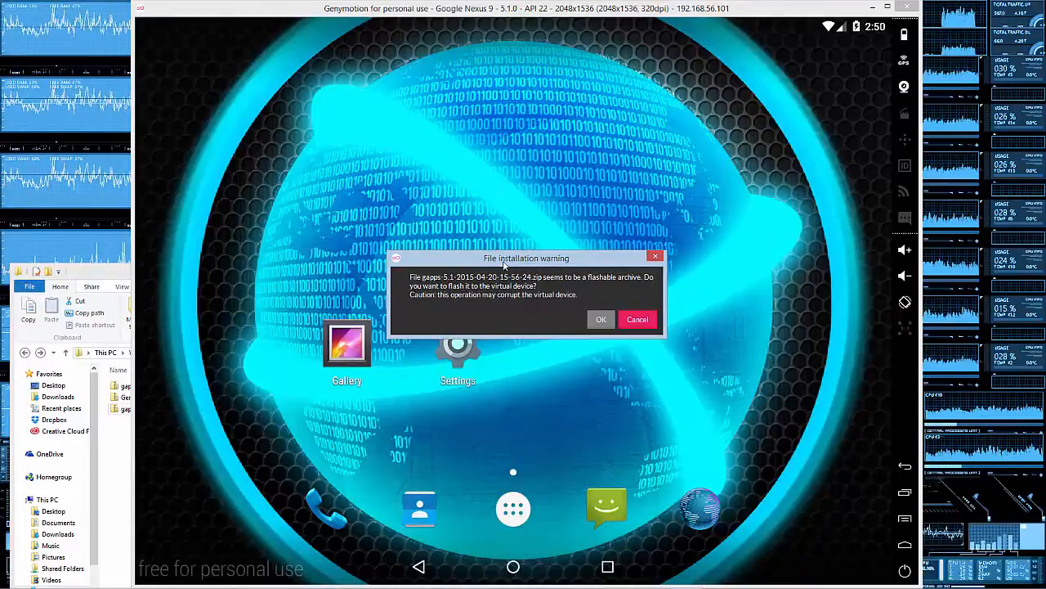
{"action": "left_click", "coordinate": [599, 319]}
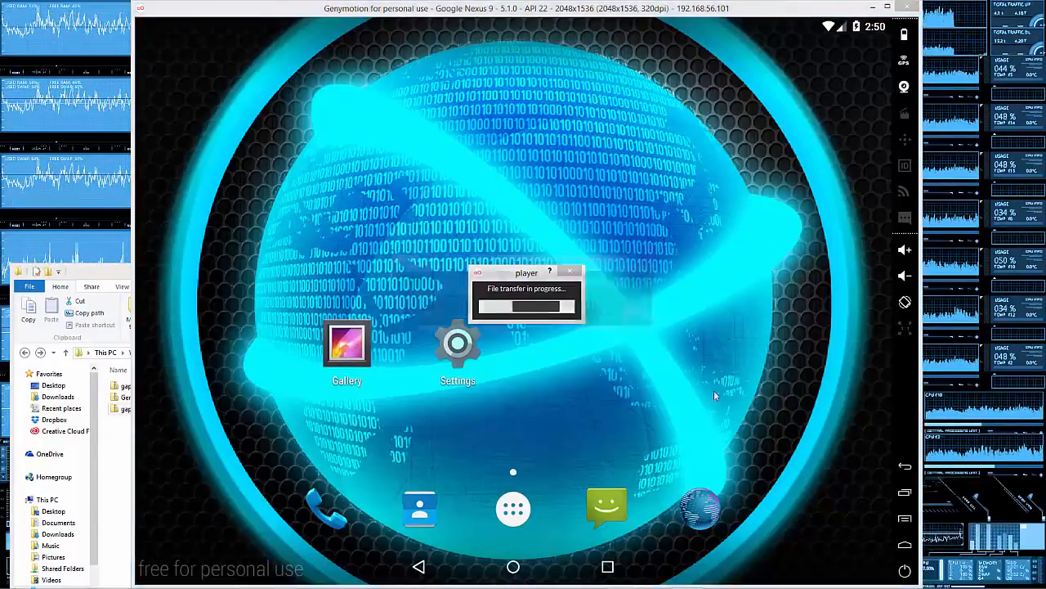
{"action": "left_click", "coordinate": [639, 318]}
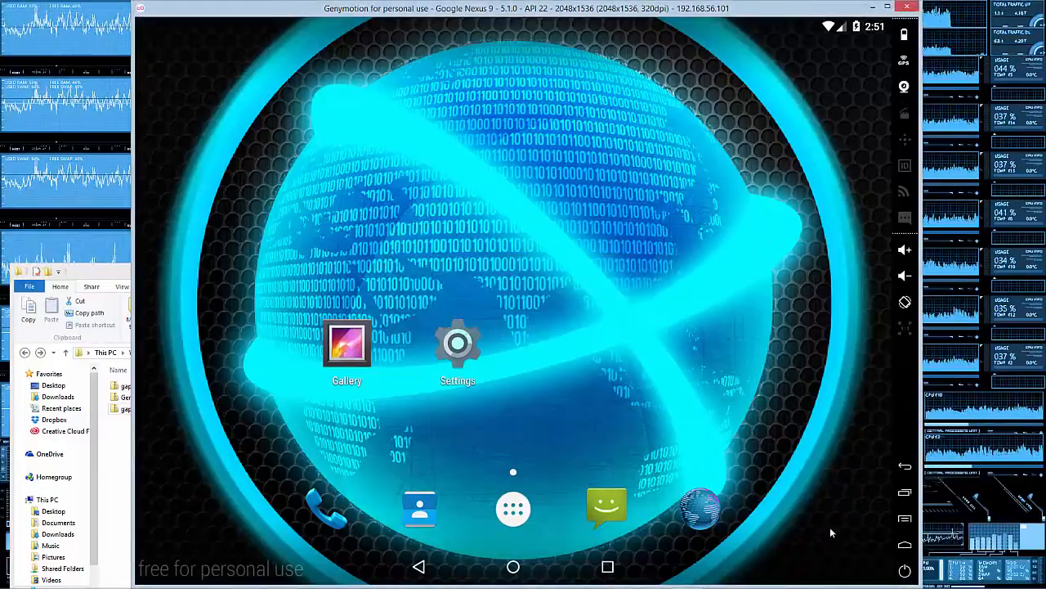
Check the virtual device's power options without powering off, and review the Snipping Tool capture beside the archive folder.
{"action": "left_click", "coordinate": [906, 573]}
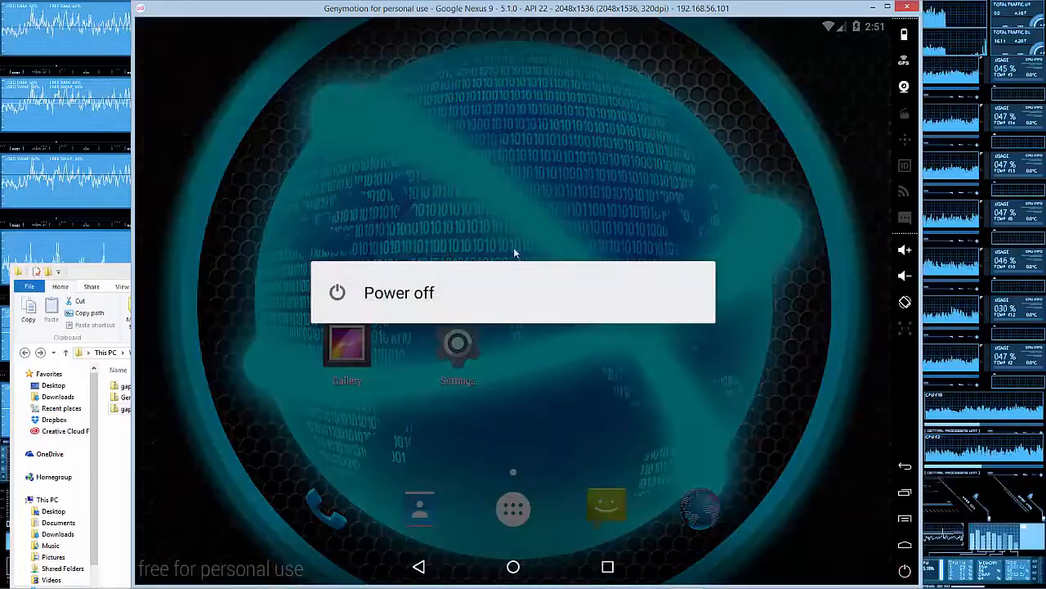
{"action": "left_click", "coordinate": [713, 431]}
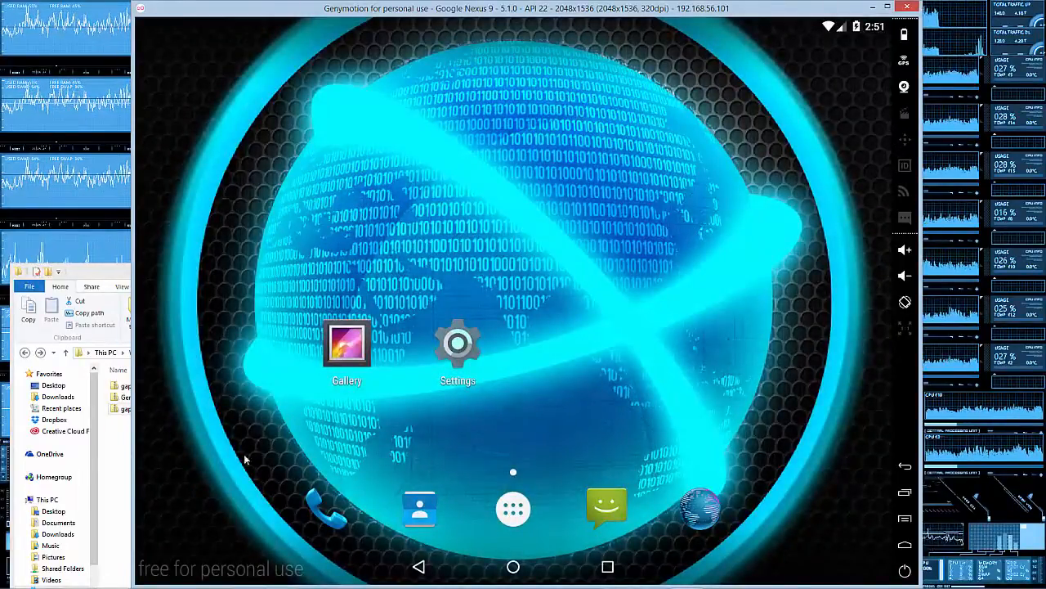
{"action": "left_click", "coordinate": [113, 466]}
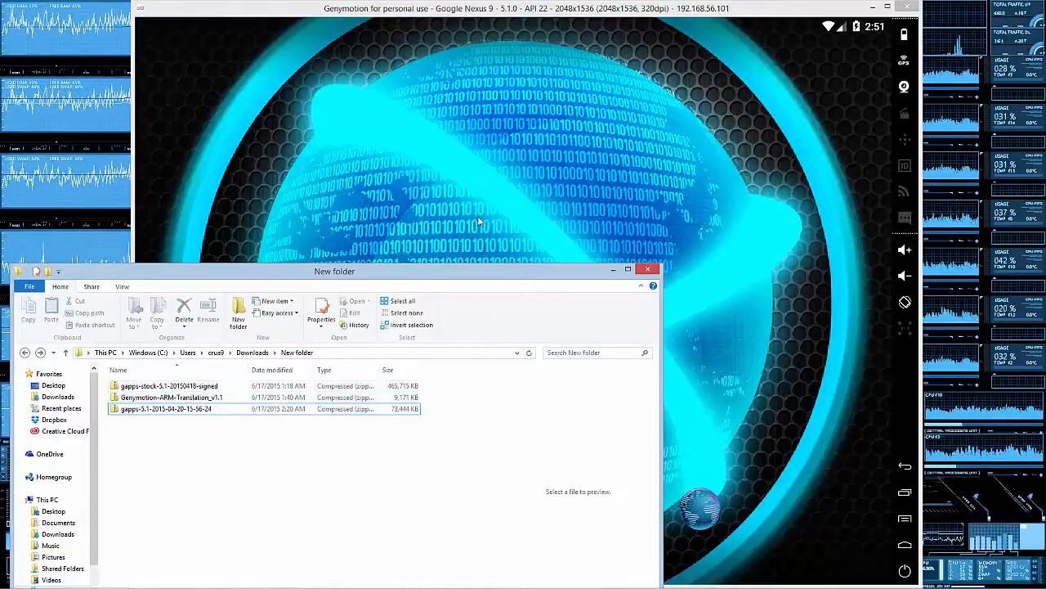
{"action": "left_click", "coordinate": [658, 578]}
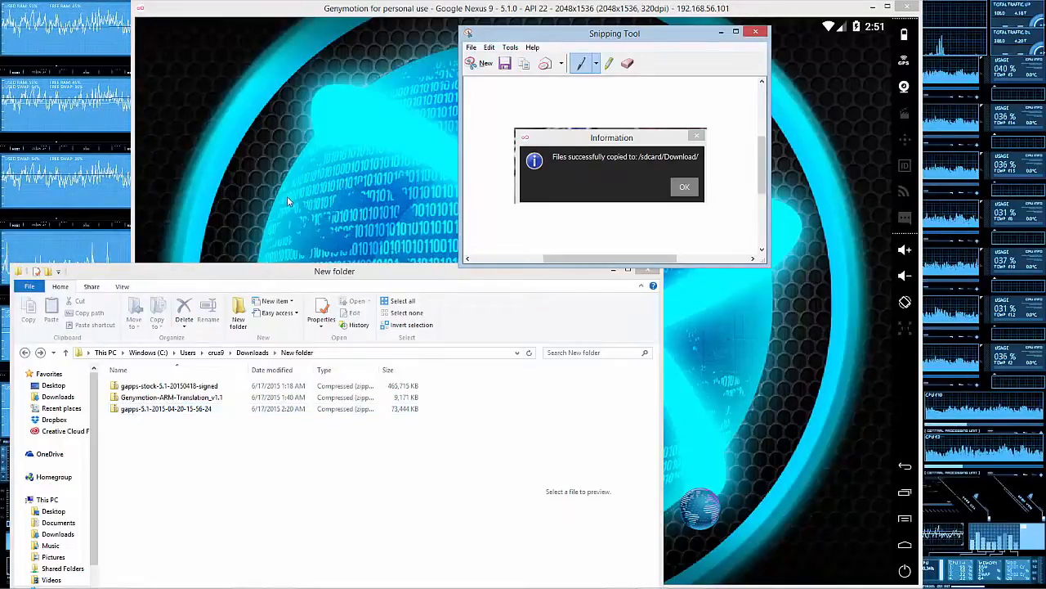
{"action": "left_click", "coordinate": [445, 9]}
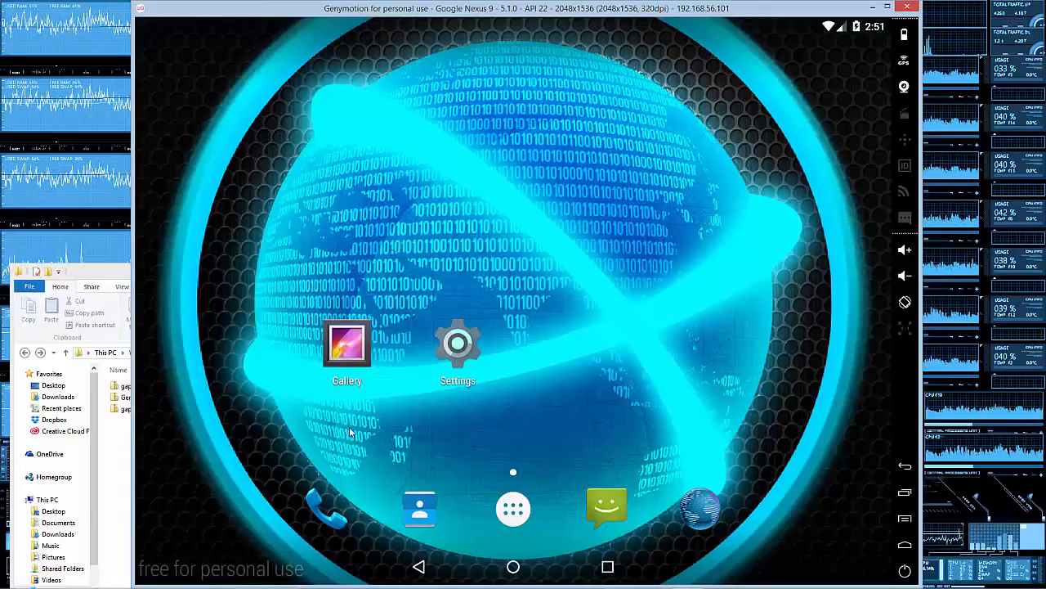
Try to launch Play Store from the virtual device's app list, retrying once, and return to the home screen.
{"action": "left_click", "coordinate": [521, 518]}
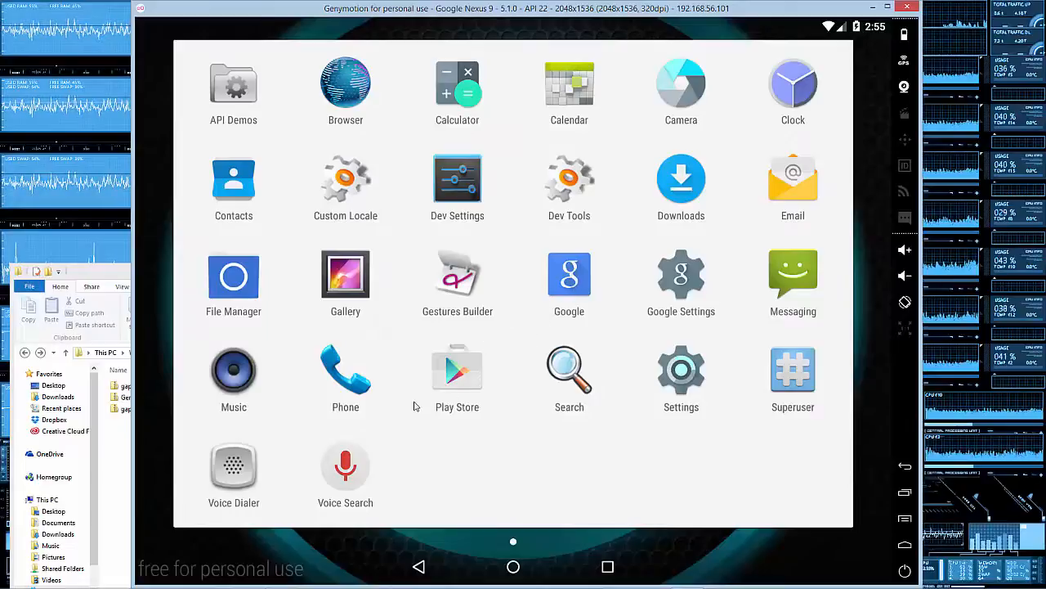
{"action": "left_click", "coordinate": [482, 382]}
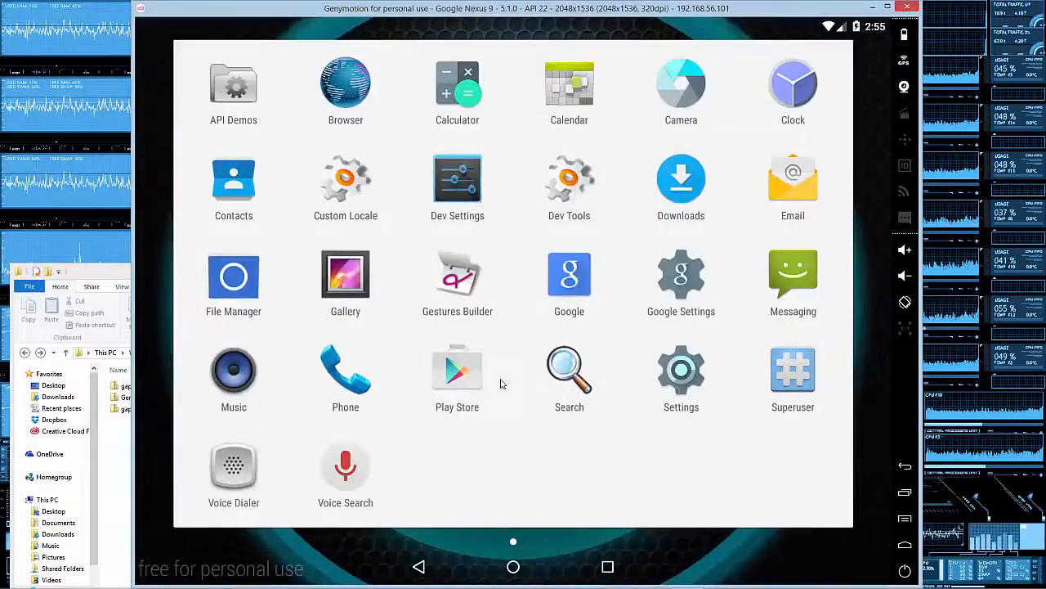
{"action": "left_click", "coordinate": [460, 376]}
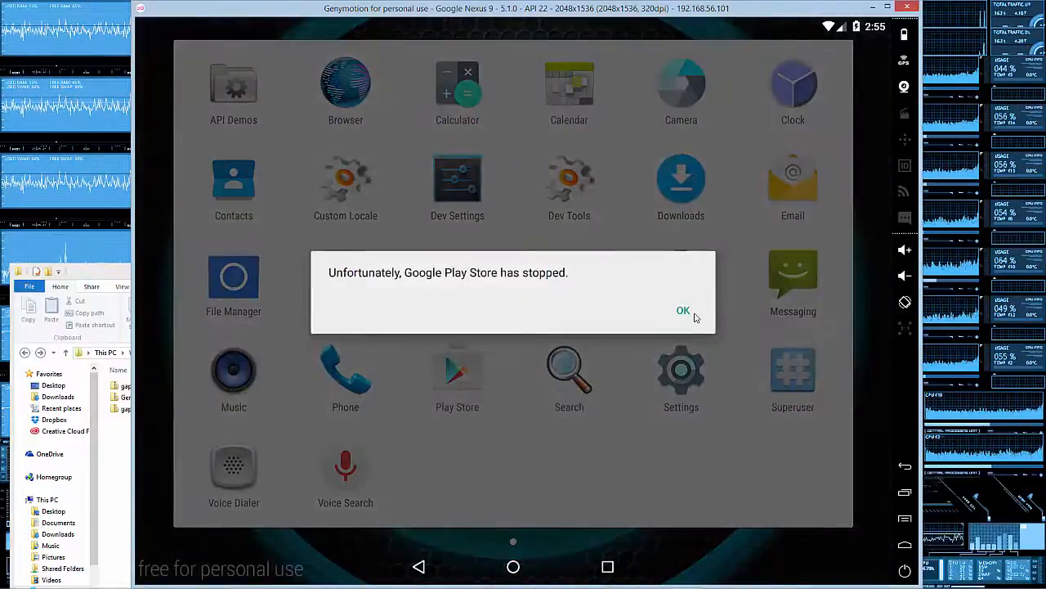
{"action": "left_click", "coordinate": [684, 312]}
{"action": "left_click", "coordinate": [468, 383]}
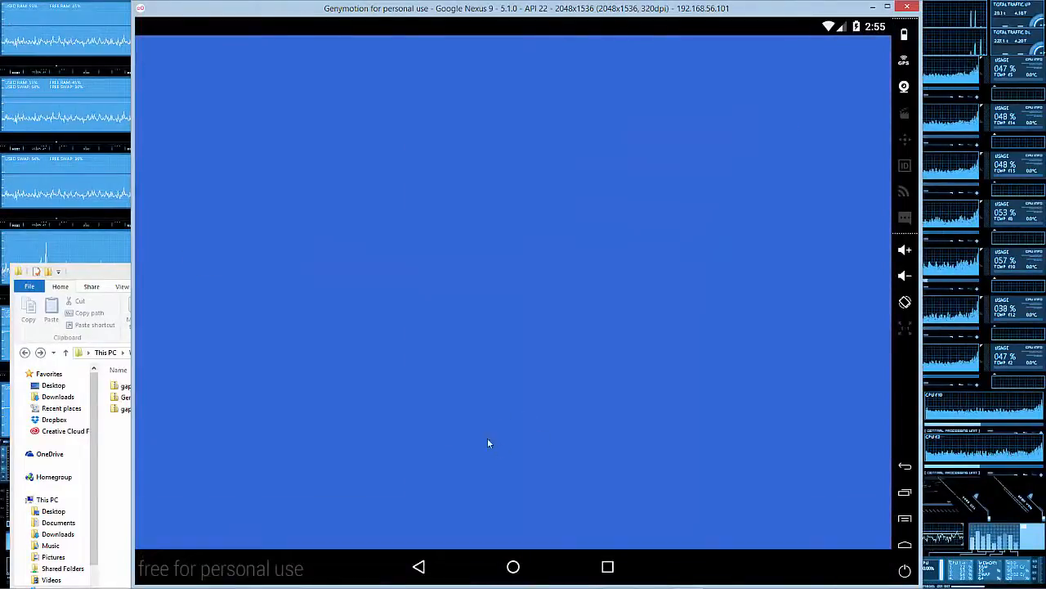
{"action": "left_click", "coordinate": [513, 567]}
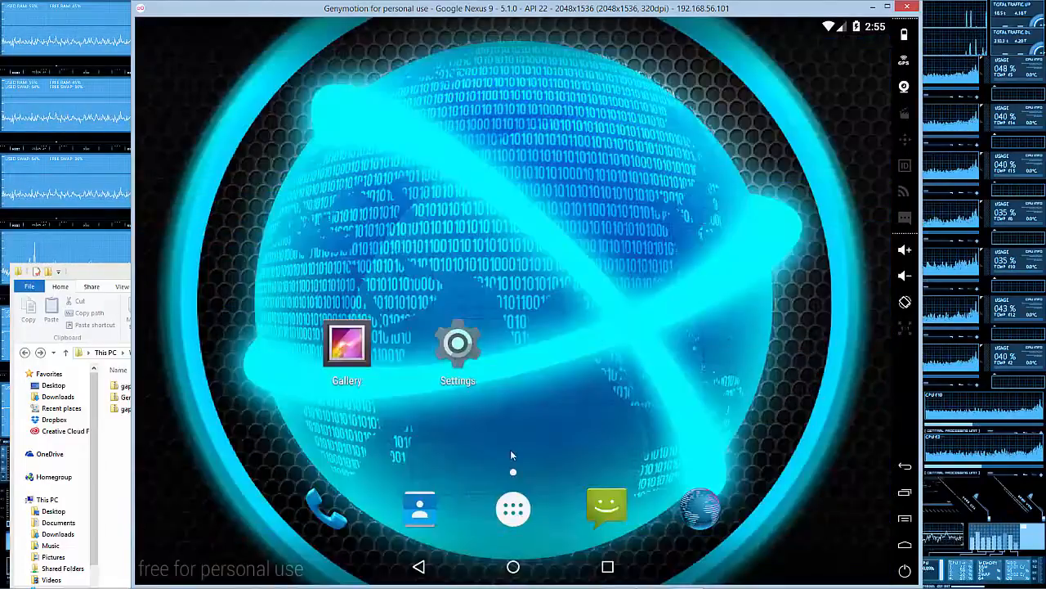
Test the Google app and the swipe-up Google shortcut on the virtual device, and return to the home screen.
{"action": "left_click", "coordinate": [515, 511]}
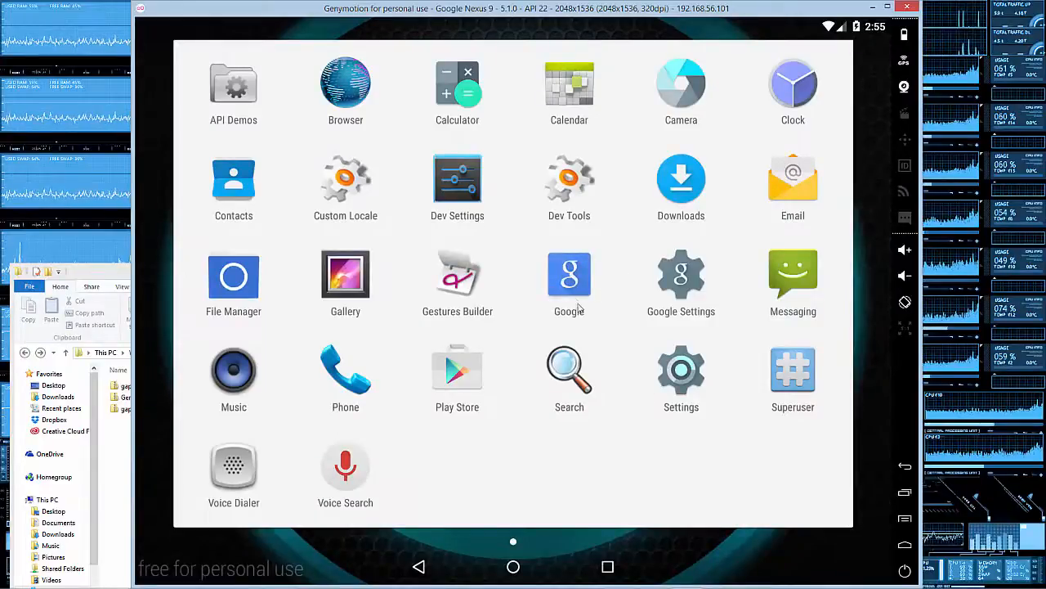
{"action": "left_click", "coordinate": [570, 284]}
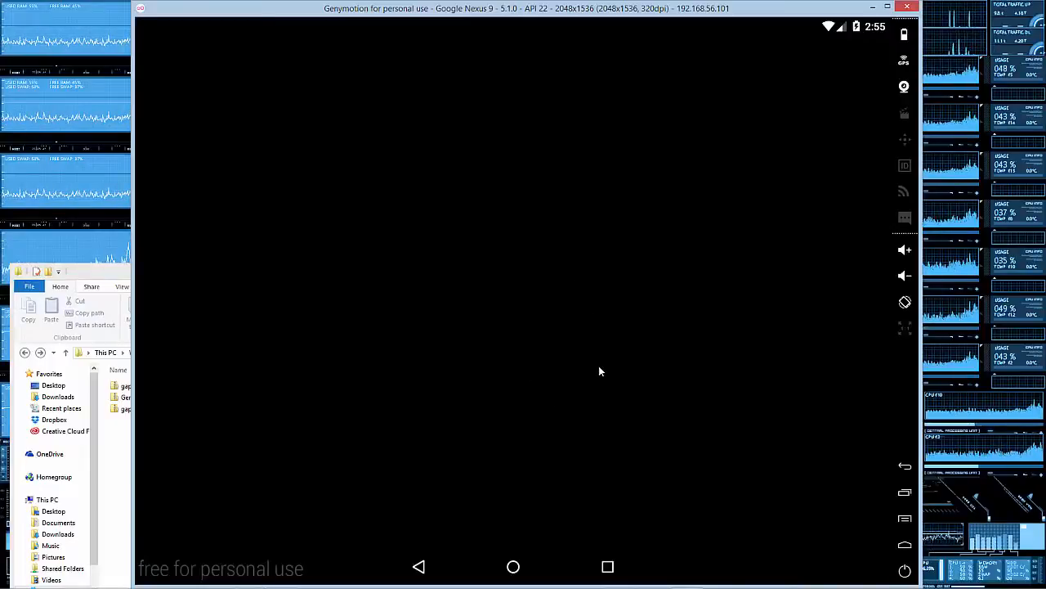
{"action": "left_click", "coordinate": [515, 566]}
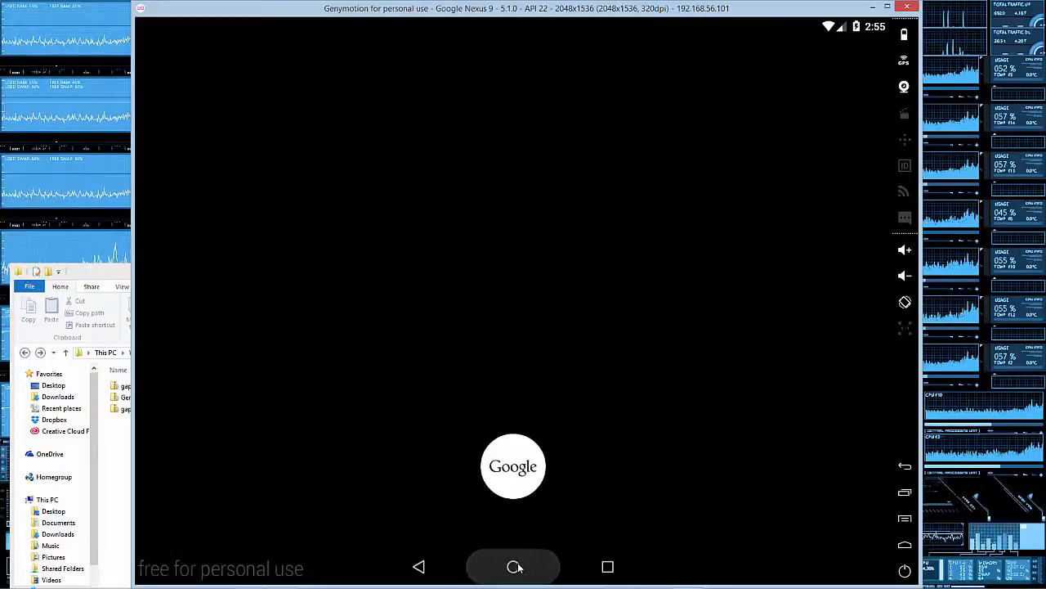
{"action": "left_click_drag", "start_coordinate": [515, 566], "coordinate": [528, 486]}
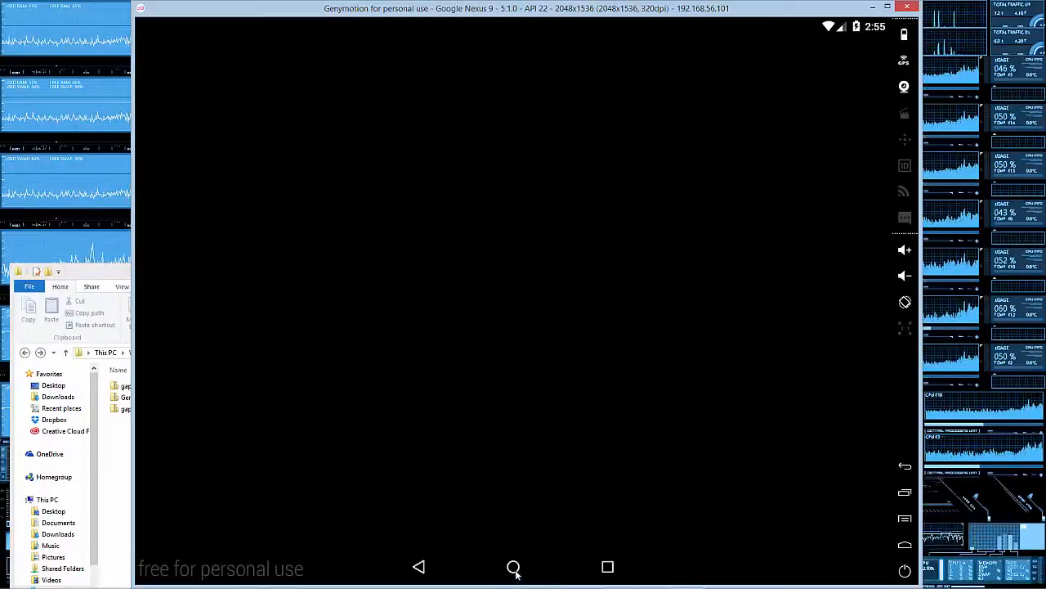
{"action": "left_click_drag", "start_coordinate": [515, 572], "coordinate": [516, 487]}
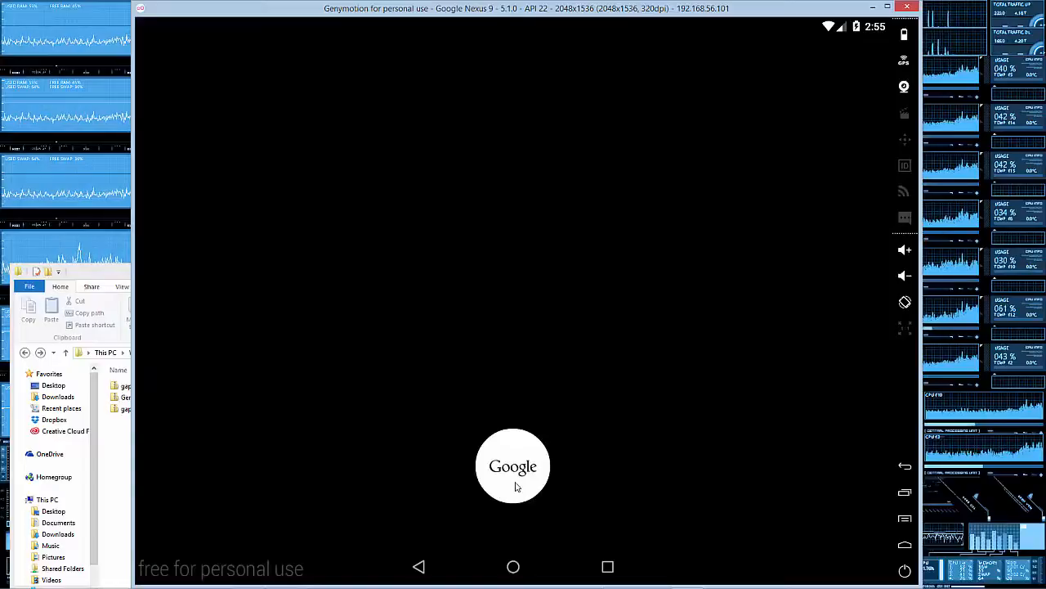
{"action": "left_click_drag", "start_coordinate": [515, 482], "coordinate": [518, 480]}
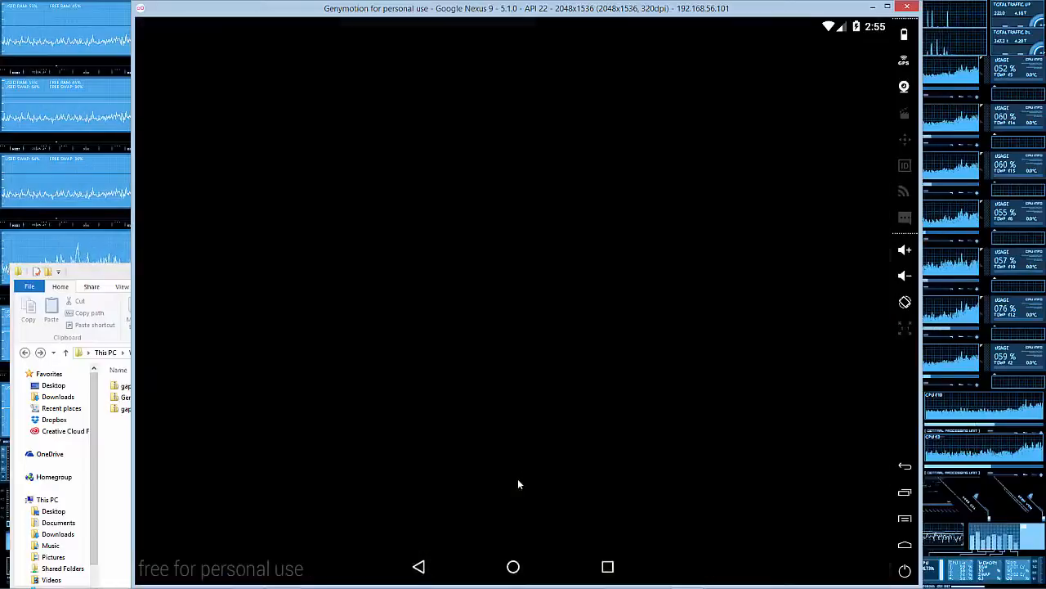
{"action": "left_click", "coordinate": [540, 571]}
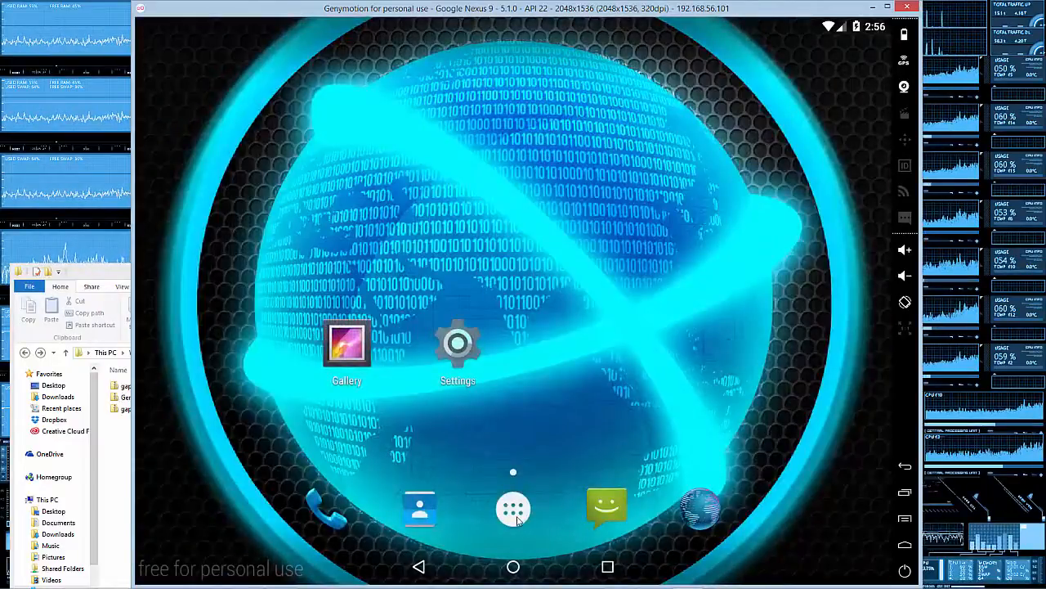
Show the virtual device's app list, and minimize the device, Snipping Tool, New folder and Genymotion windows to clear the desktop.
{"action": "left_click", "coordinate": [514, 511]}
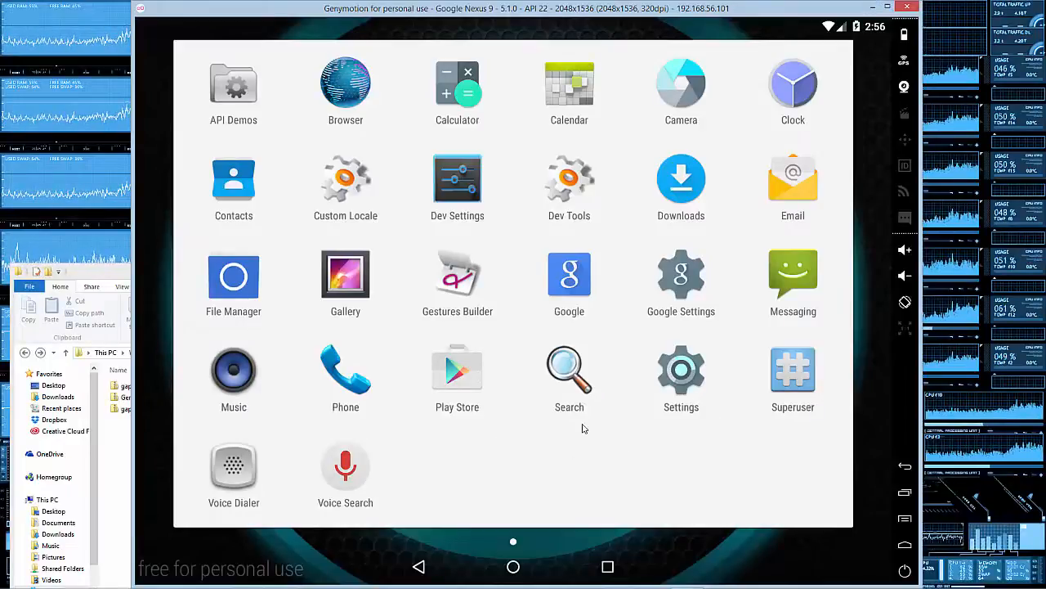
{"action": "left_click", "coordinate": [871, 7]}
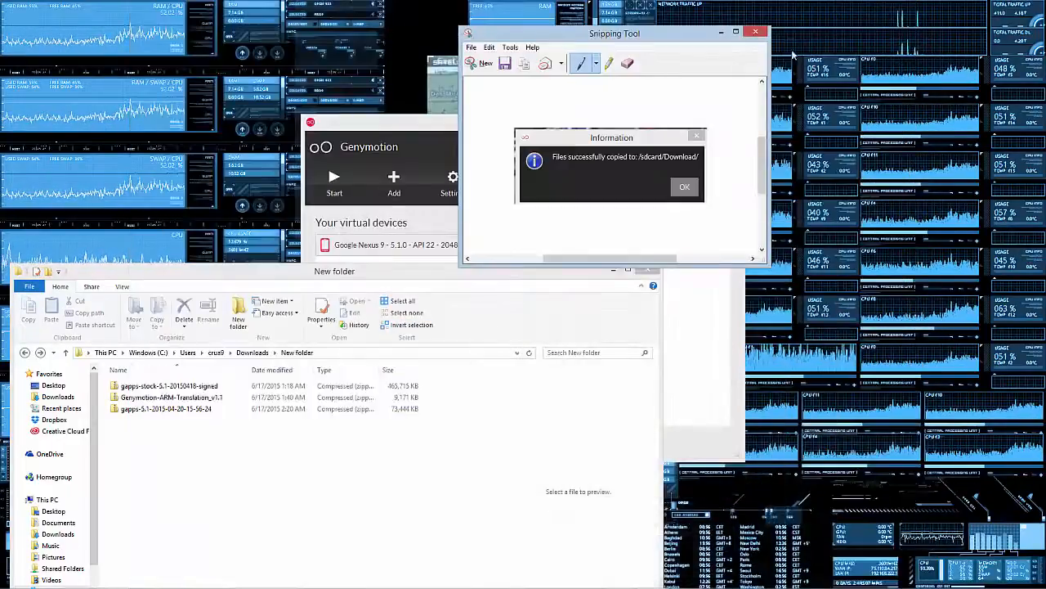
{"action": "left_click", "coordinate": [718, 32]}
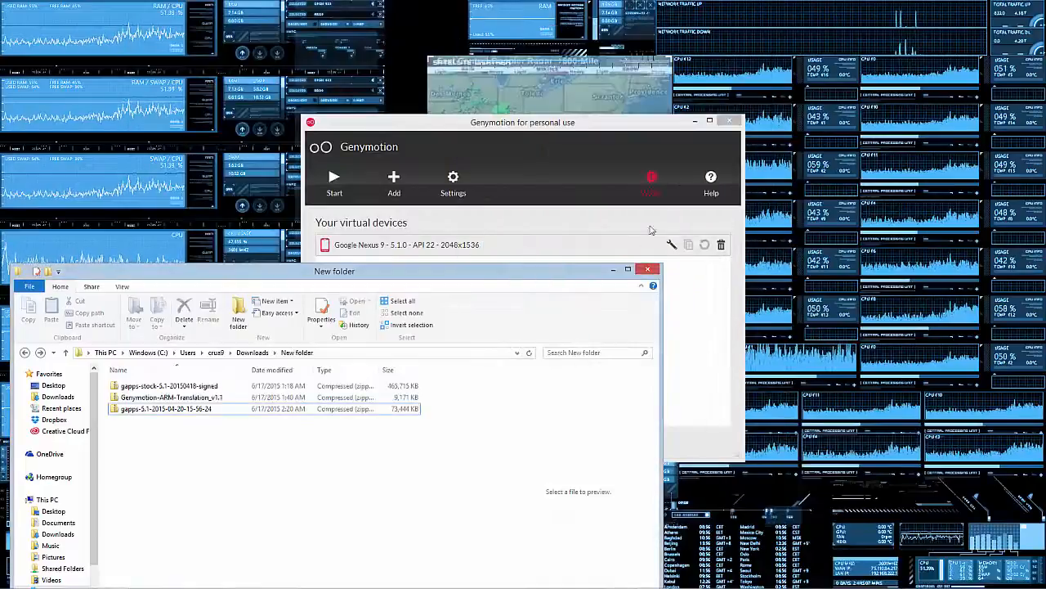
{"action": "left_click", "coordinate": [609, 271]}
{"action": "left_click", "coordinate": [695, 121]}
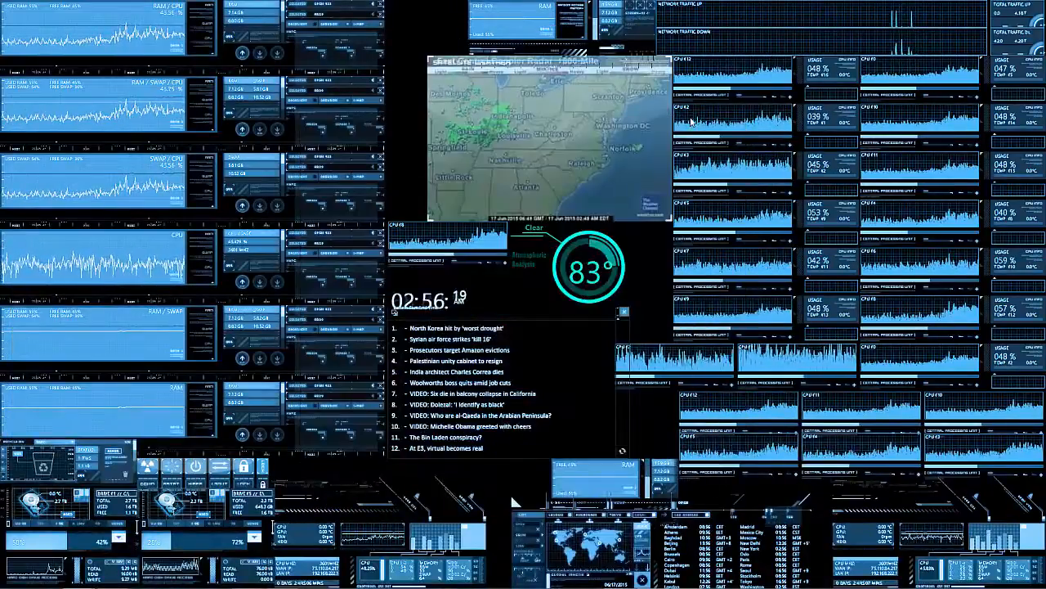